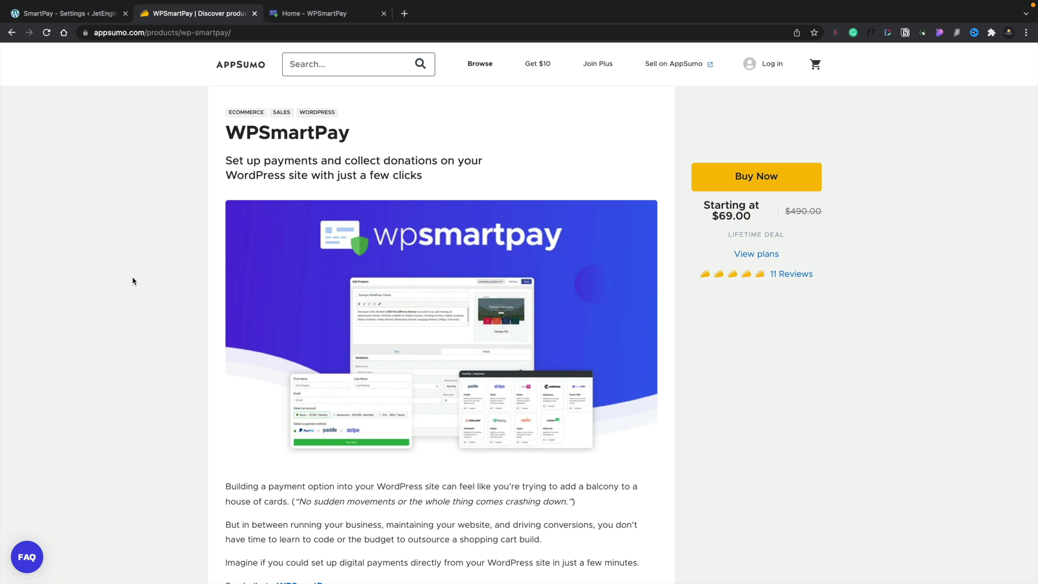
Review the plan features and license tiers of WPSmartPay on the AppSumo product page.
{"action": "left_click", "coordinate": [769, 254]}
{"action": "scroll", "coordinate": [713, 419], "scroll_direction": "down", "scroll_amount": 8}
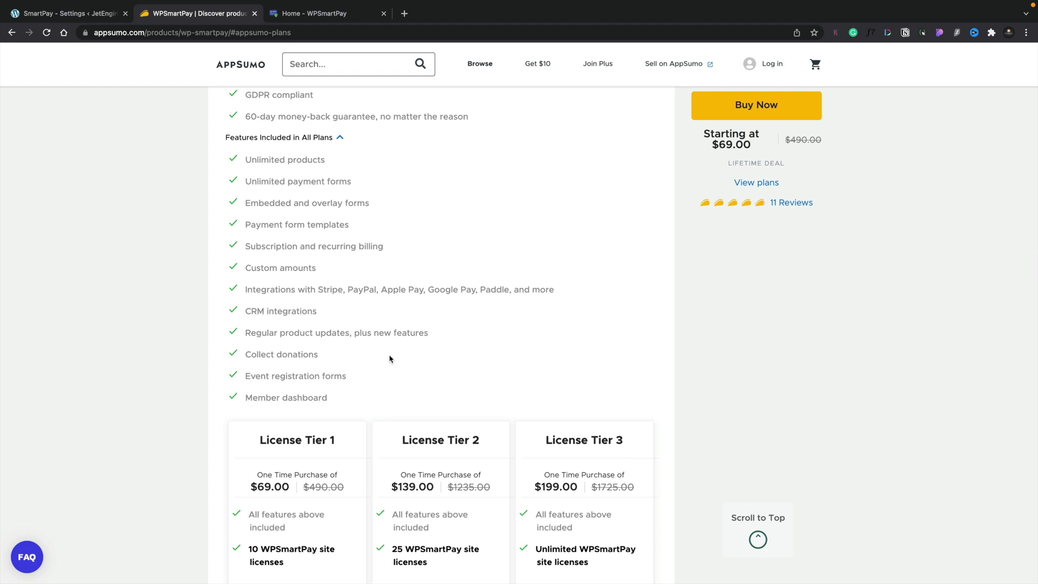
Switch to the SmartPay settings page in WordPress and look through the available currencies.
{"action": "mouse_move", "coordinate": [38, 19]}
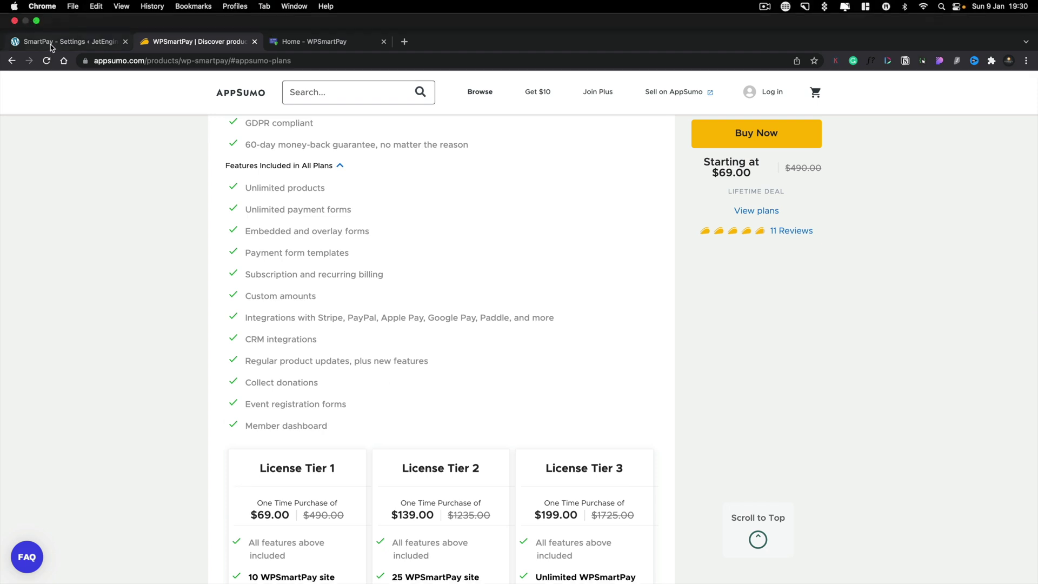
{"action": "left_click", "coordinate": [79, 45]}
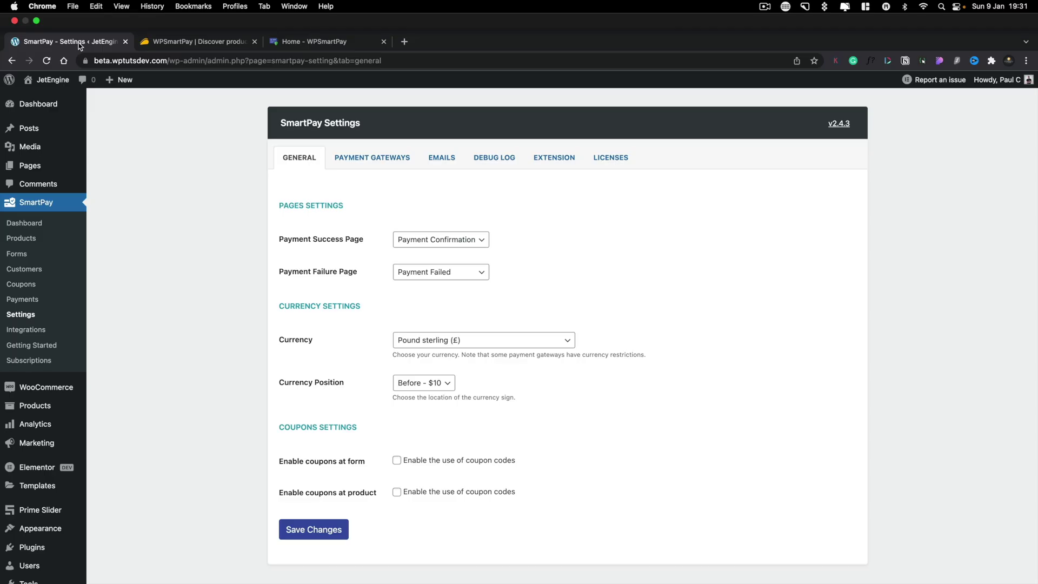
{"action": "key", "text": "ctrl+super+f"}
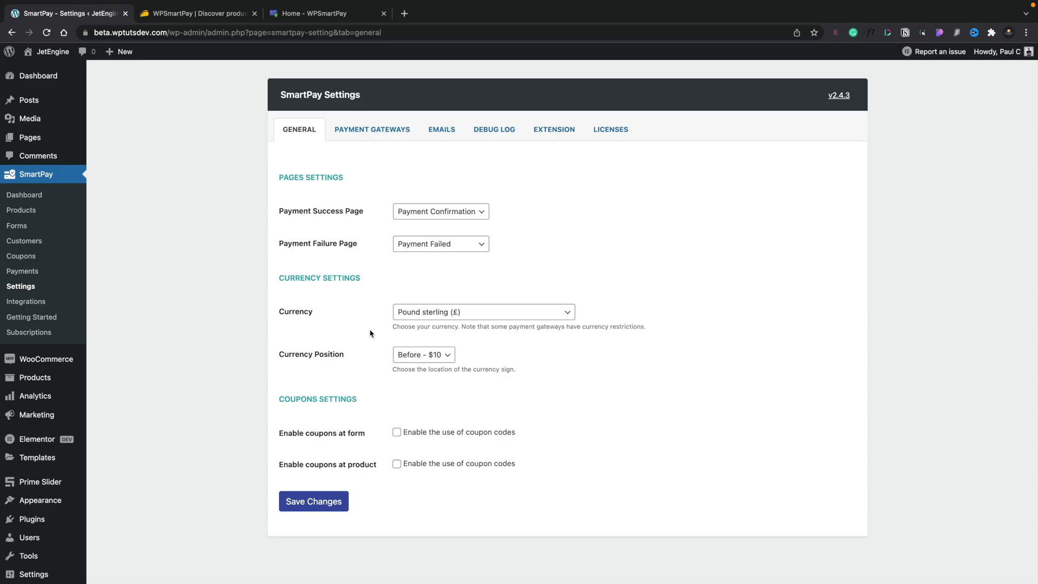
{"action": "left_click", "coordinate": [498, 314]}
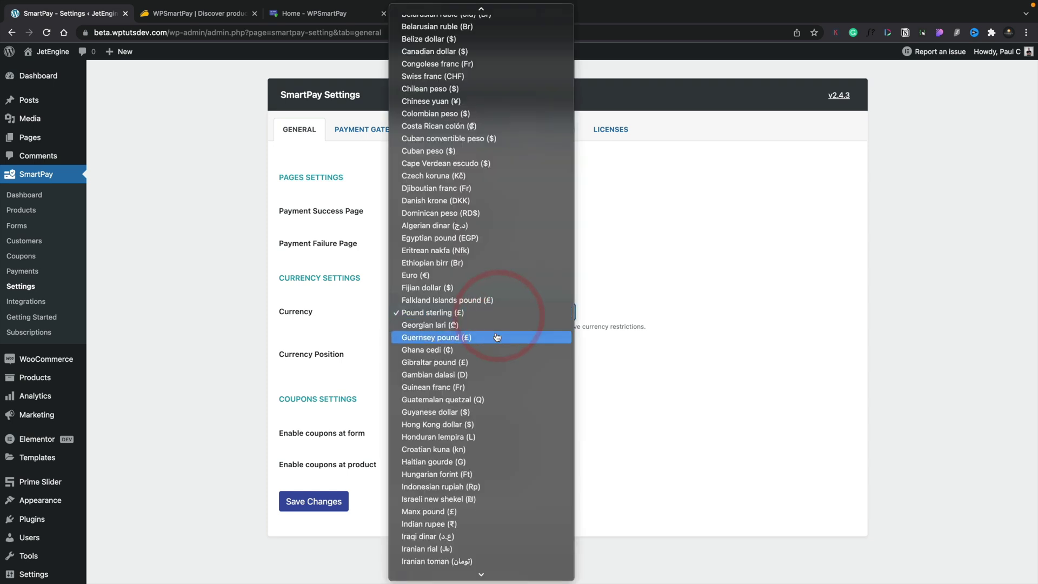
{"action": "scroll", "coordinate": [497, 338], "scroll_direction": "down", "scroll_amount": 20}
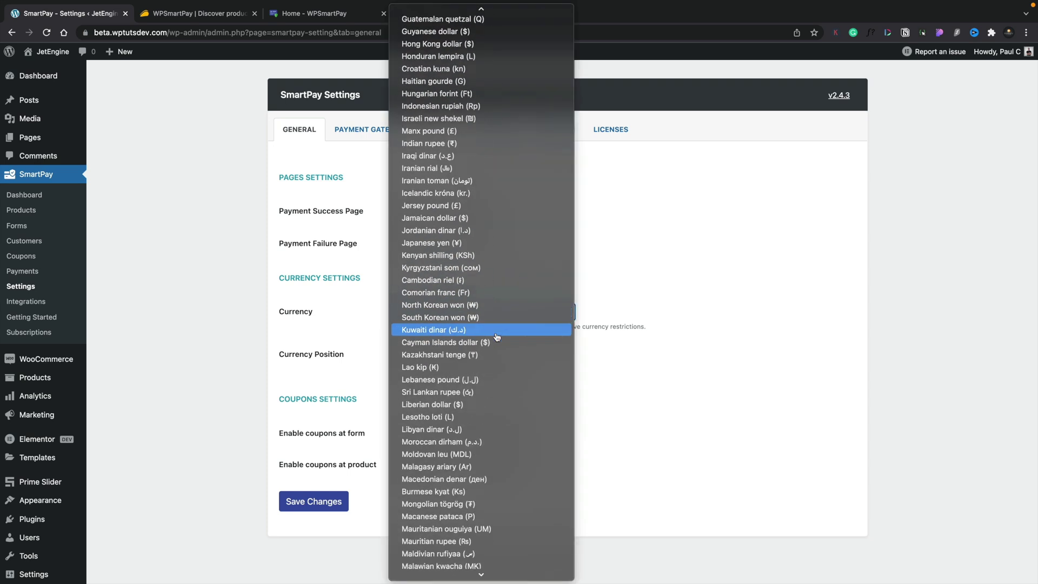
{"action": "left_click", "coordinate": [754, 317]}
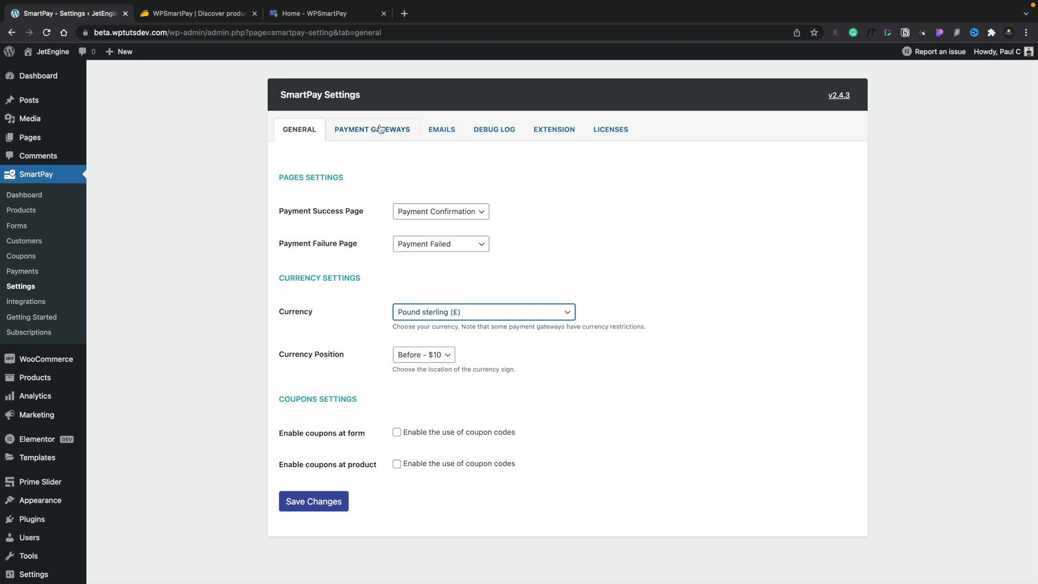
Review SmartPay's payment gateway, email and extension settings.
{"action": "left_click", "coordinate": [379, 129]}
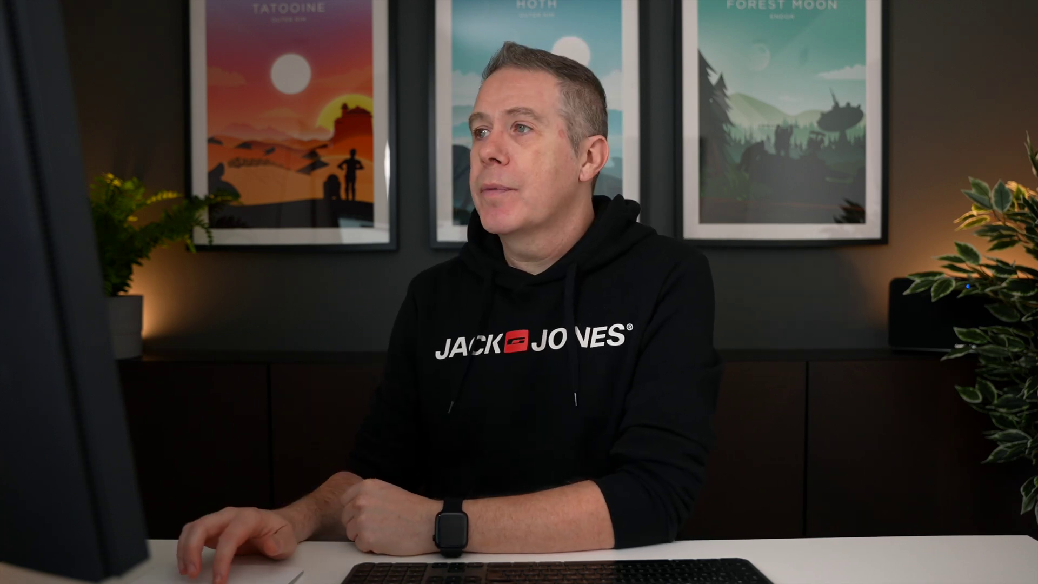
{"action": "left_click", "coordinate": [442, 137]}
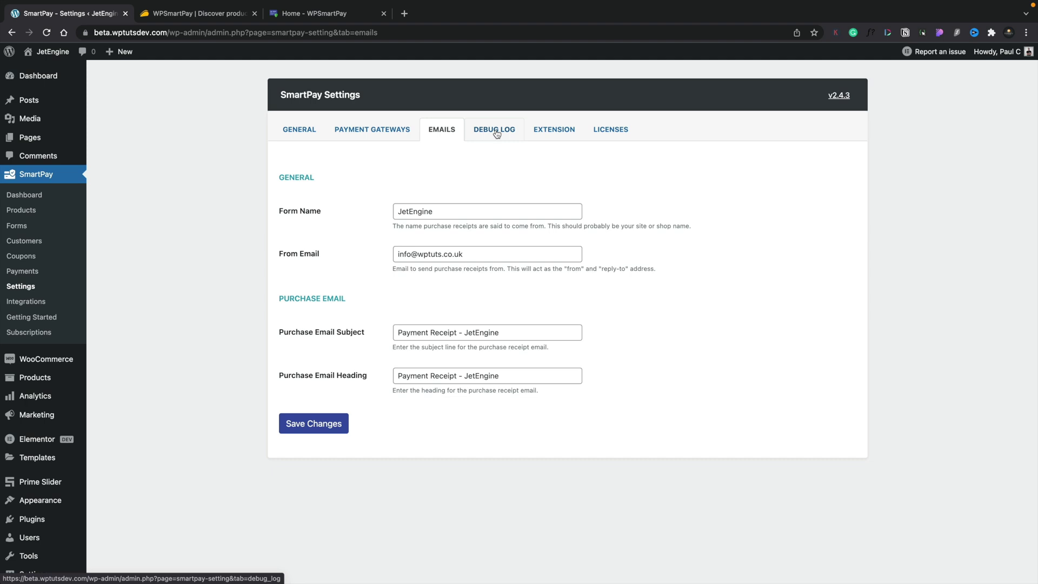
{"action": "left_click", "coordinate": [567, 134]}
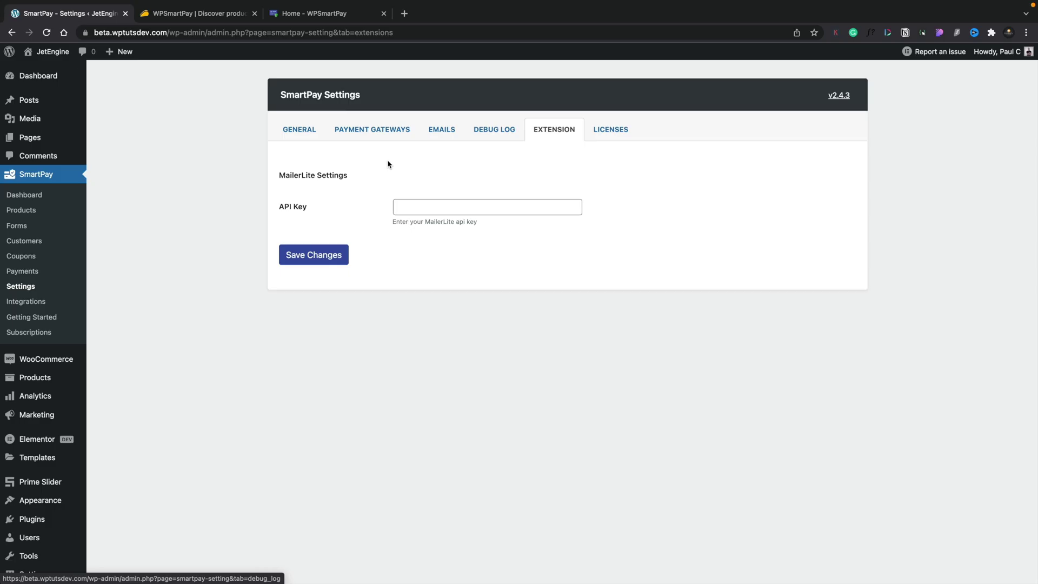
Enable the Stripe integration for SmartPay.
{"action": "left_click", "coordinate": [34, 302]}
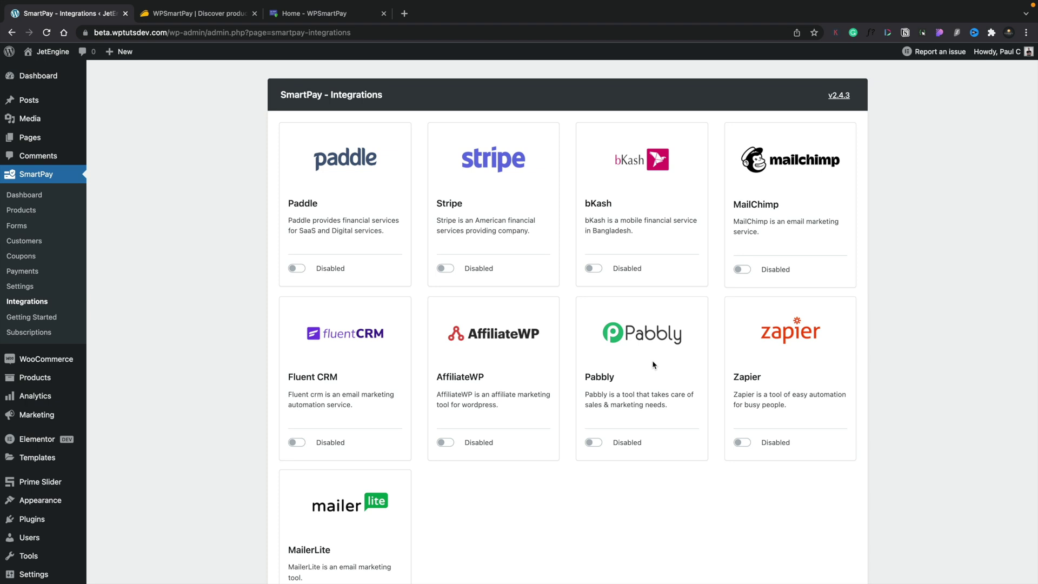
{"action": "left_click", "coordinate": [446, 270]}
{"action": "scroll", "coordinate": [327, 350], "scroll_direction": "down", "scroll_amount": 2}
Enable Stripe as a payment gateway alongside PayPal Standard in the SmartPay settings and save the changes.
{"action": "left_click", "coordinate": [32, 230]}
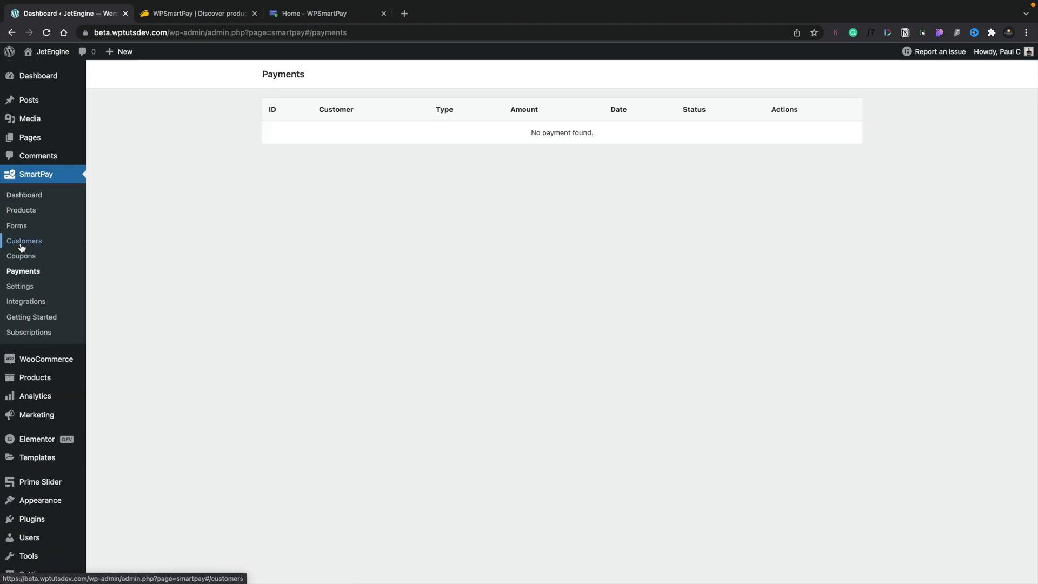
{"action": "left_click", "coordinate": [21, 286]}
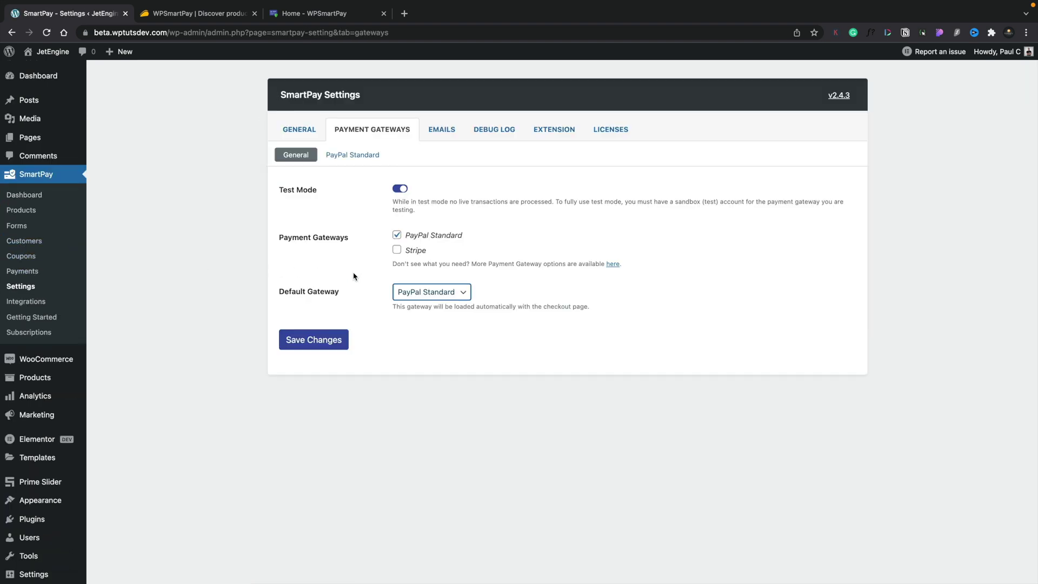
{"action": "left_click", "coordinate": [397, 251]}
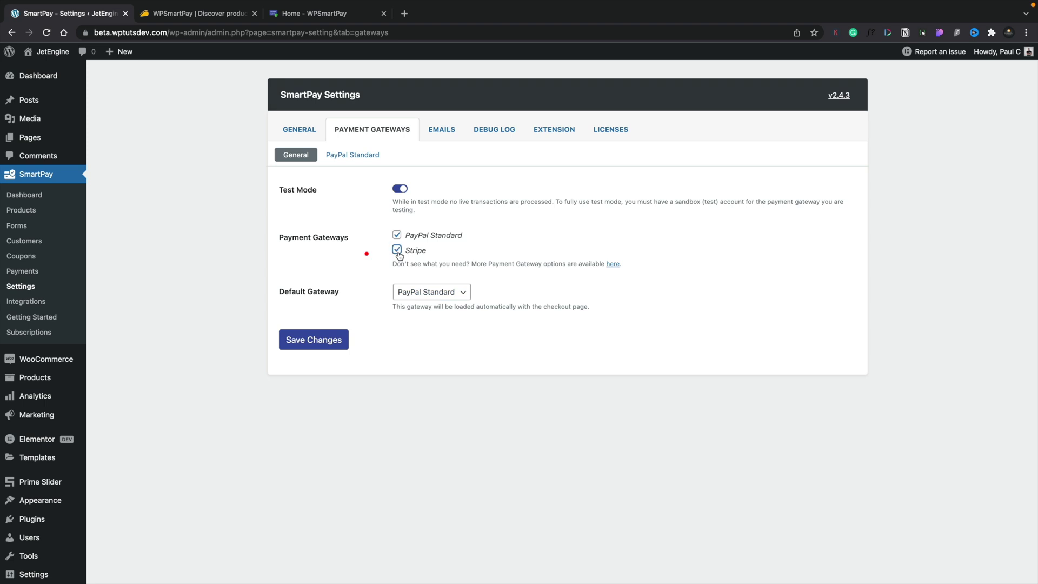
{"action": "left_click", "coordinate": [304, 339]}
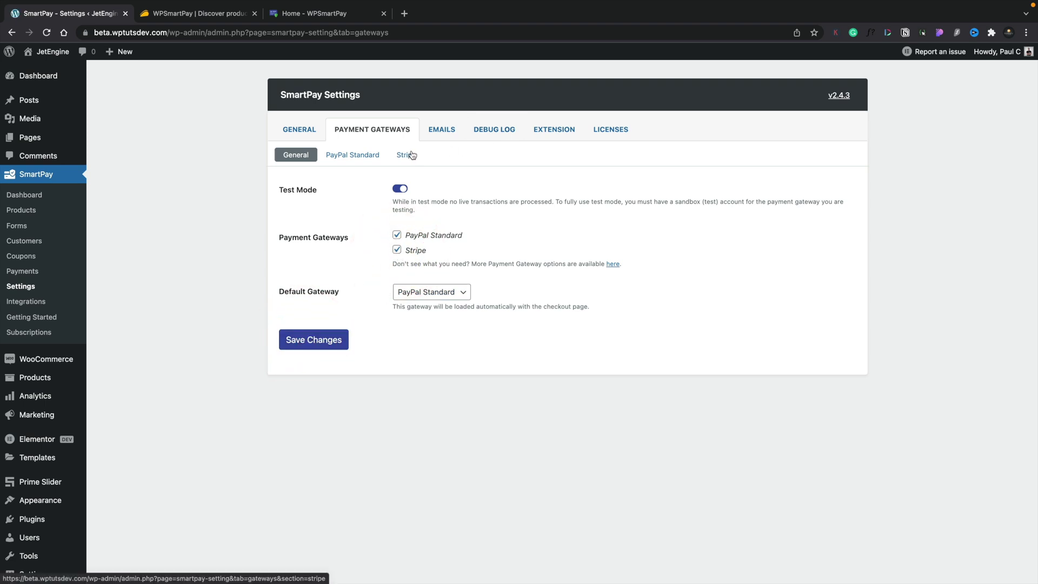
Look at the Stripe gateway settings and the download options of the SmartPay dashboard's monthly report.
{"action": "left_click", "coordinate": [410, 155]}
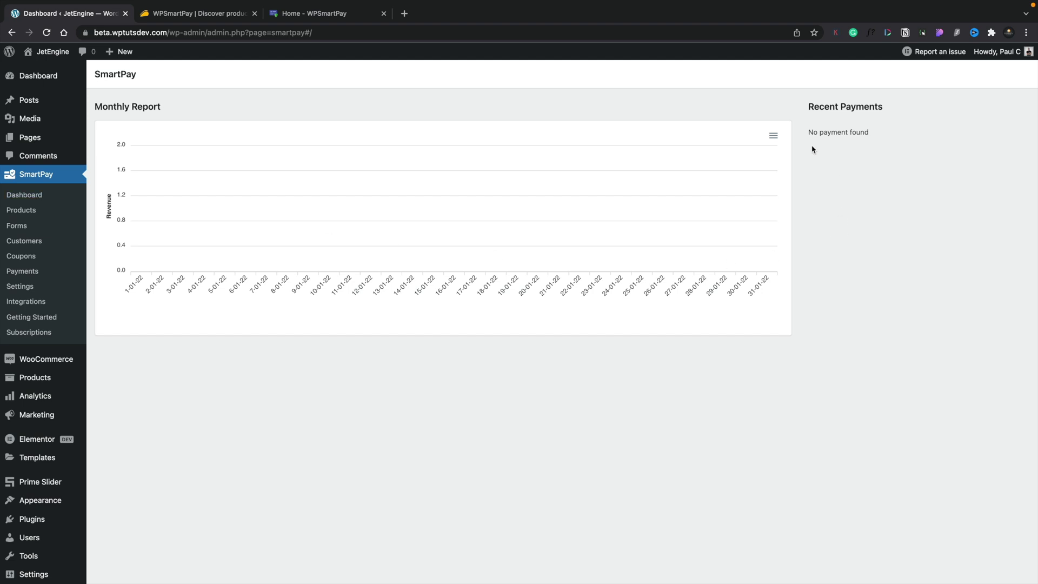
{"action": "left_click", "coordinate": [774, 136]}
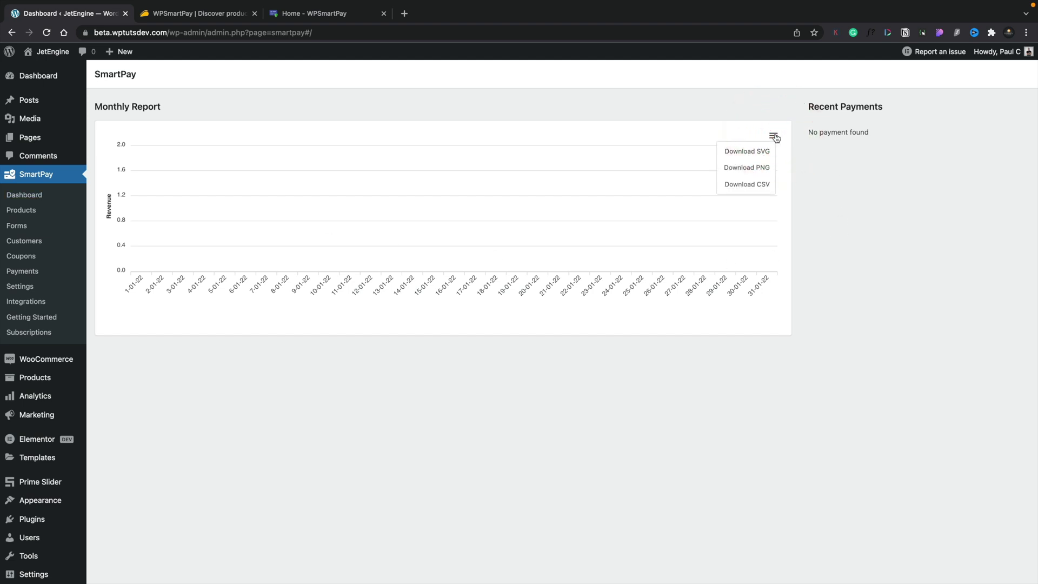
{"action": "left_click", "coordinate": [821, 196]}
Start a new SmartPay product titled "Mega Widget 2" with the description "This is a description.".
{"action": "left_click", "coordinate": [23, 211]}
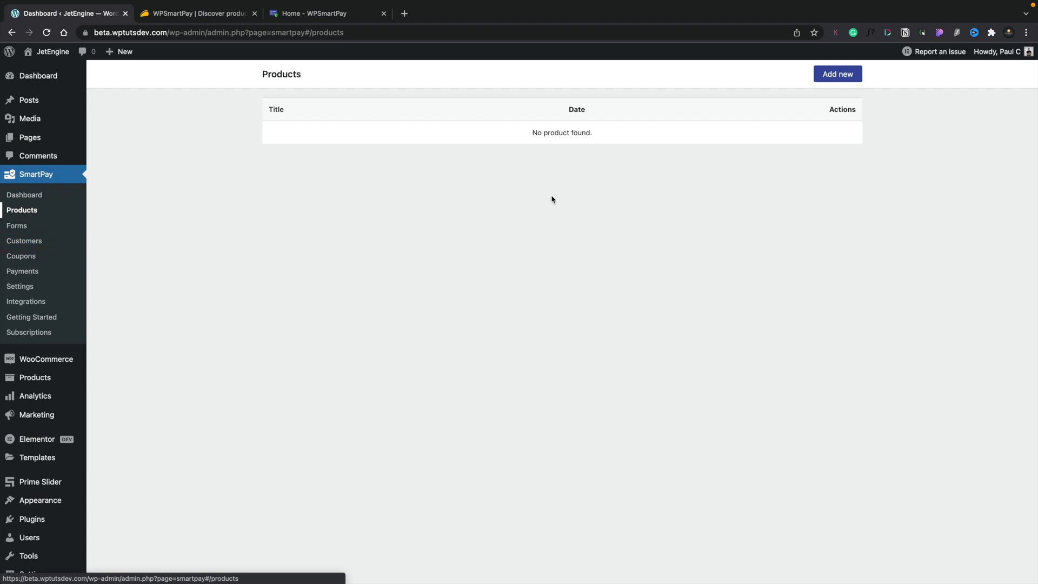
{"action": "left_click", "coordinate": [840, 80]}
{"action": "left_click", "coordinate": [360, 113]}
{"action": "type", "text": "Mega Widget 2"}
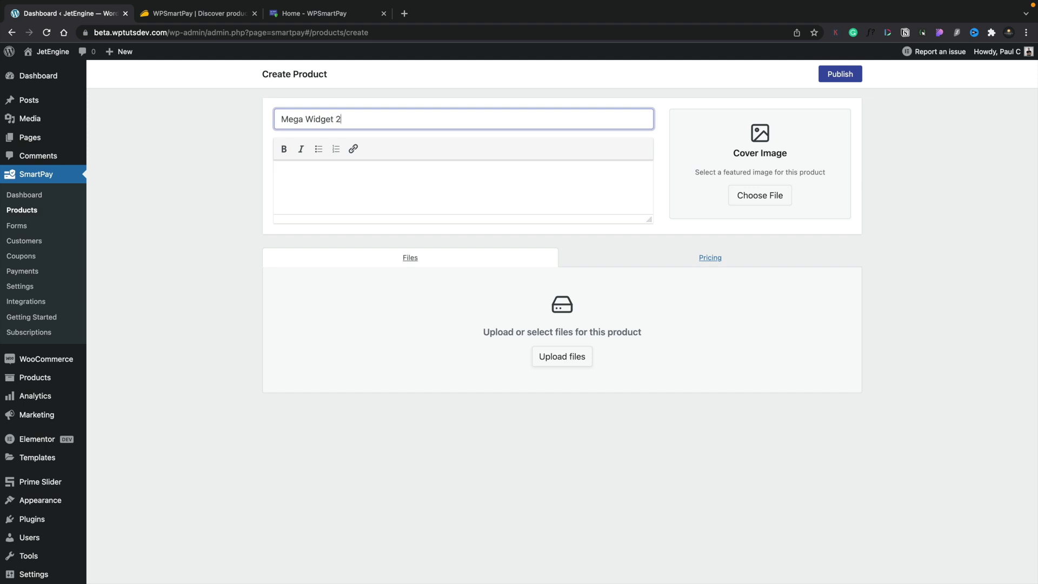
{"action": "left_click", "coordinate": [342, 175]}
{"action": "type", "text": "This is a description."}
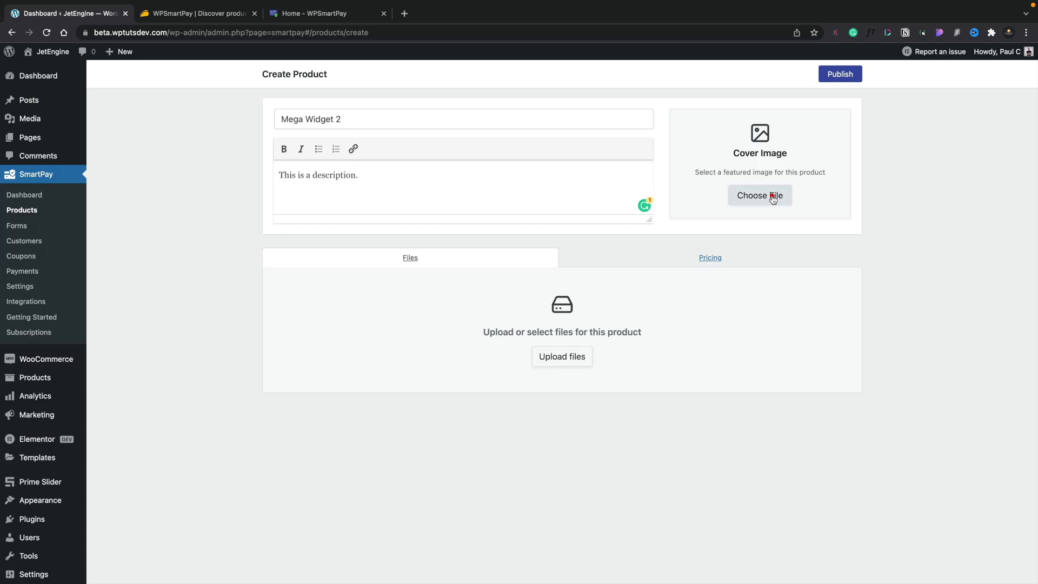
Set CTA-Home-page-New-2.png from the media library as the product's cover image.
{"action": "left_click", "coordinate": [772, 199]}
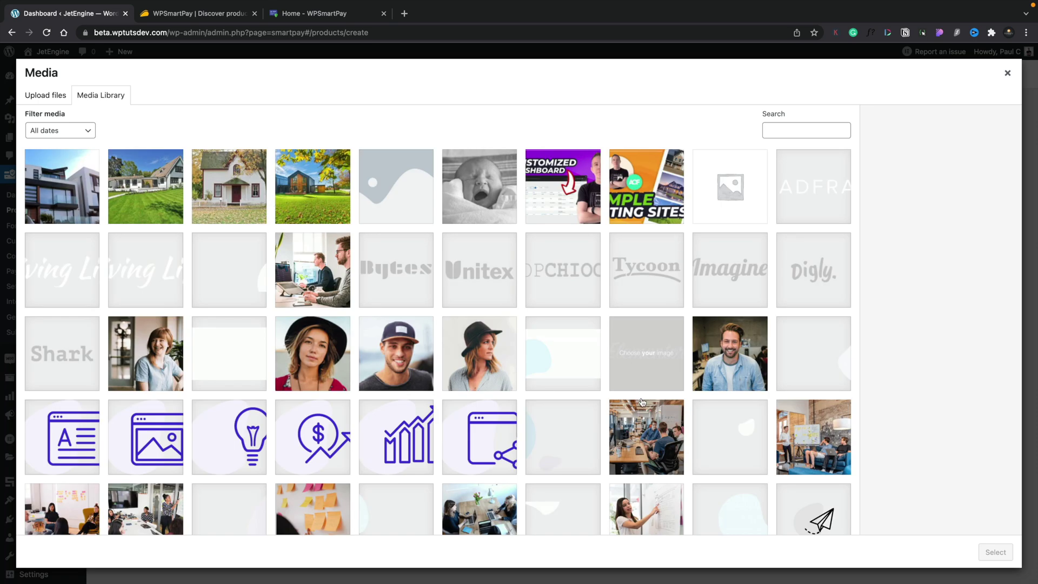
{"action": "left_click", "coordinate": [307, 287]}
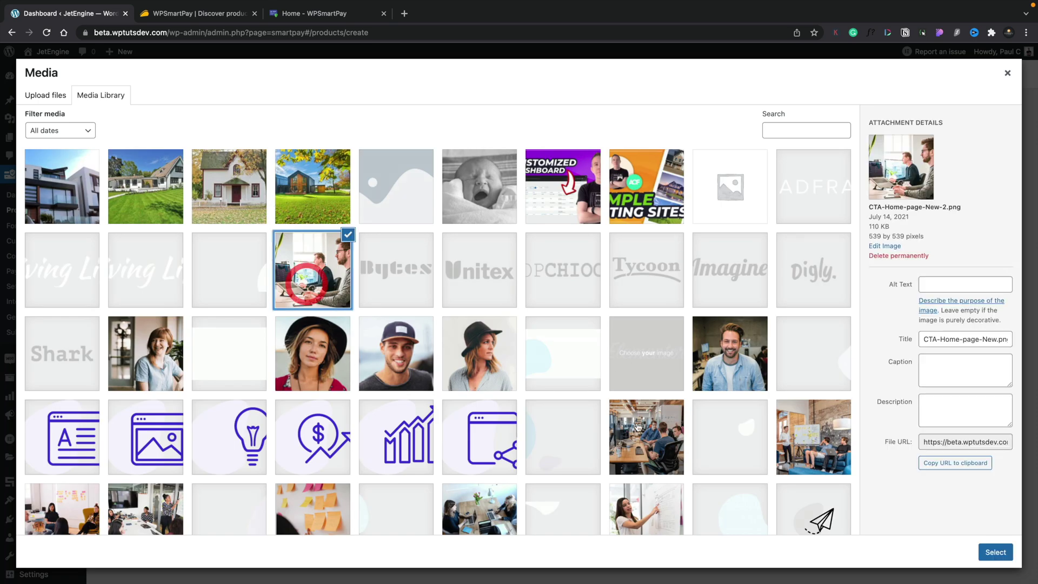
{"action": "left_click", "coordinate": [996, 552]}
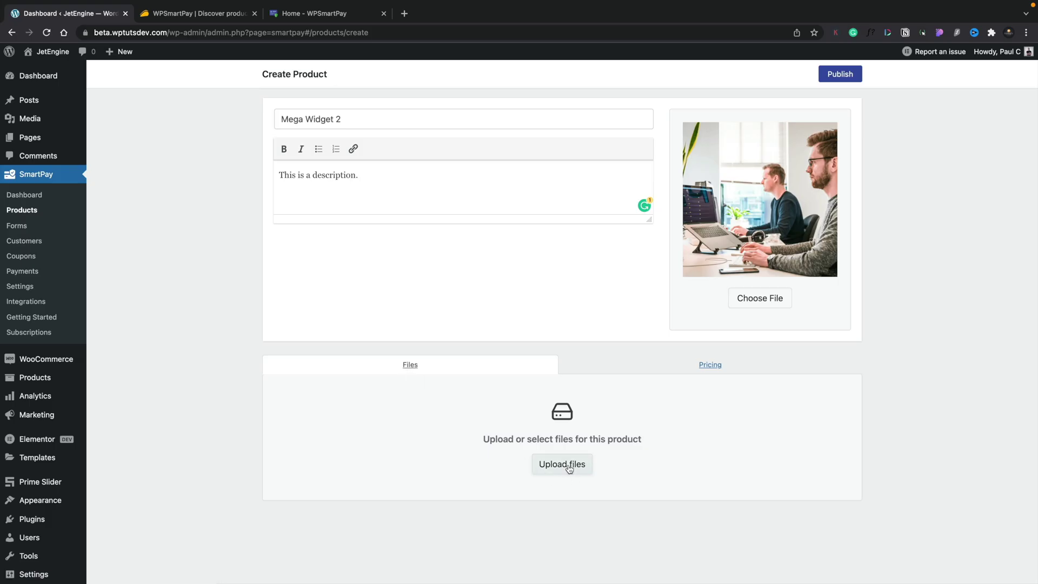
Attach the media library photo of the dark house beneath autumn leaves as the product's downloadable file.
{"action": "left_click", "coordinate": [568, 465]}
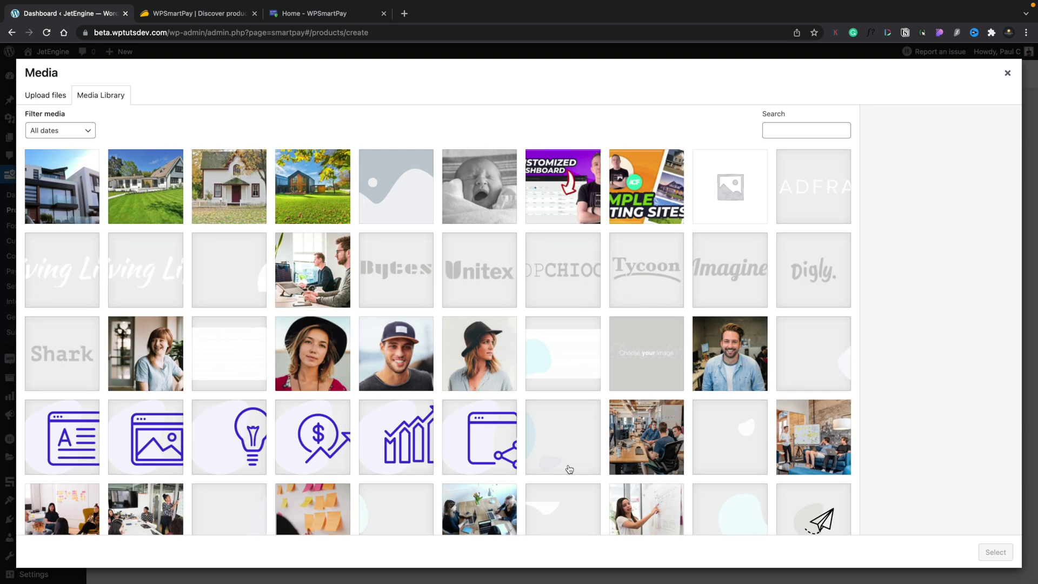
{"action": "left_click", "coordinate": [333, 174]}
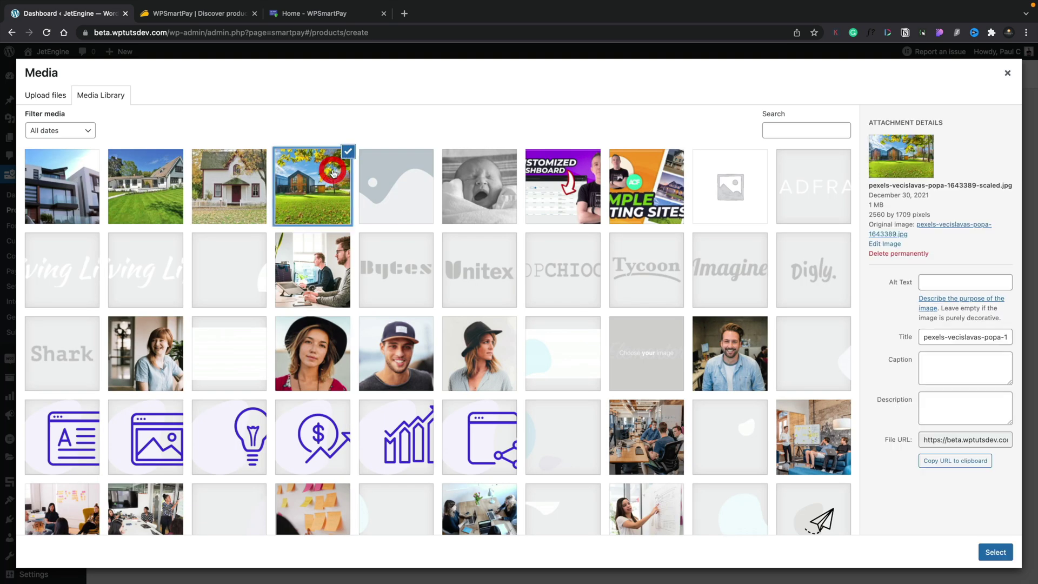
{"action": "left_click", "coordinate": [999, 552]}
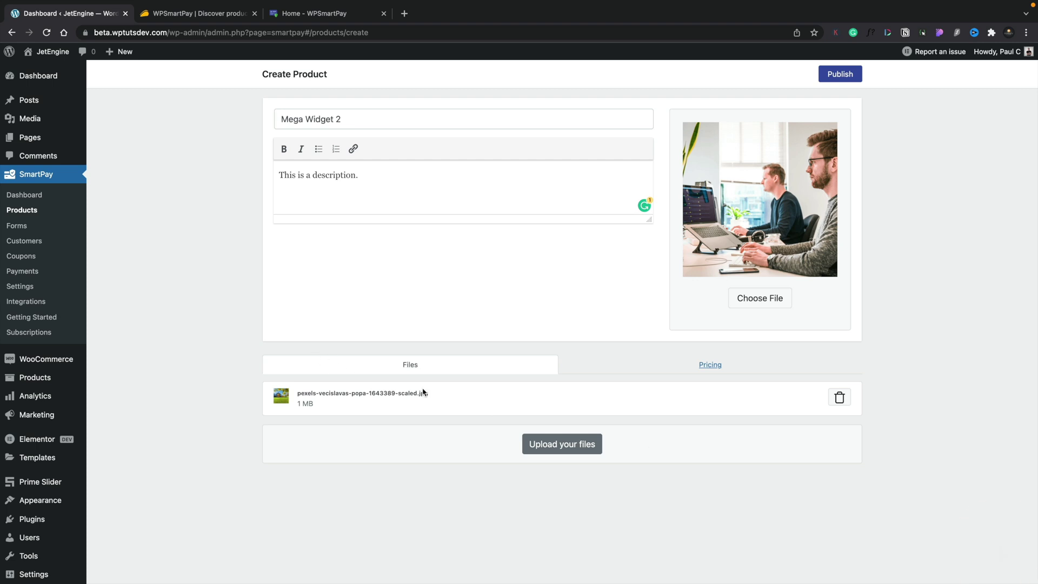
Open the pricing options of the Mega Widget 2 product.
{"action": "left_click", "coordinate": [717, 370]}
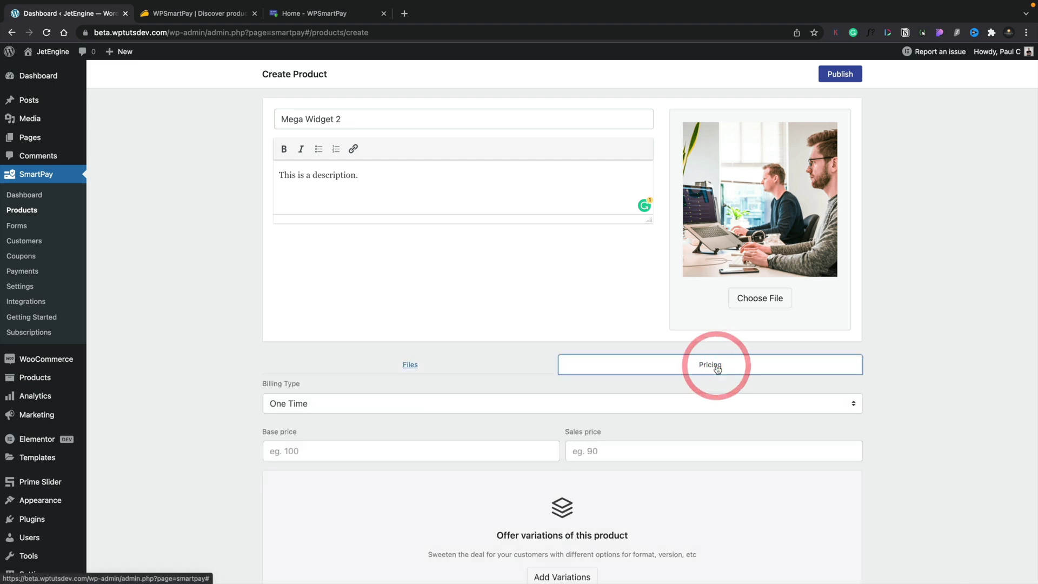
{"action": "scroll", "coordinate": [226, 419], "scroll_direction": "down", "scroll_amount": 2}
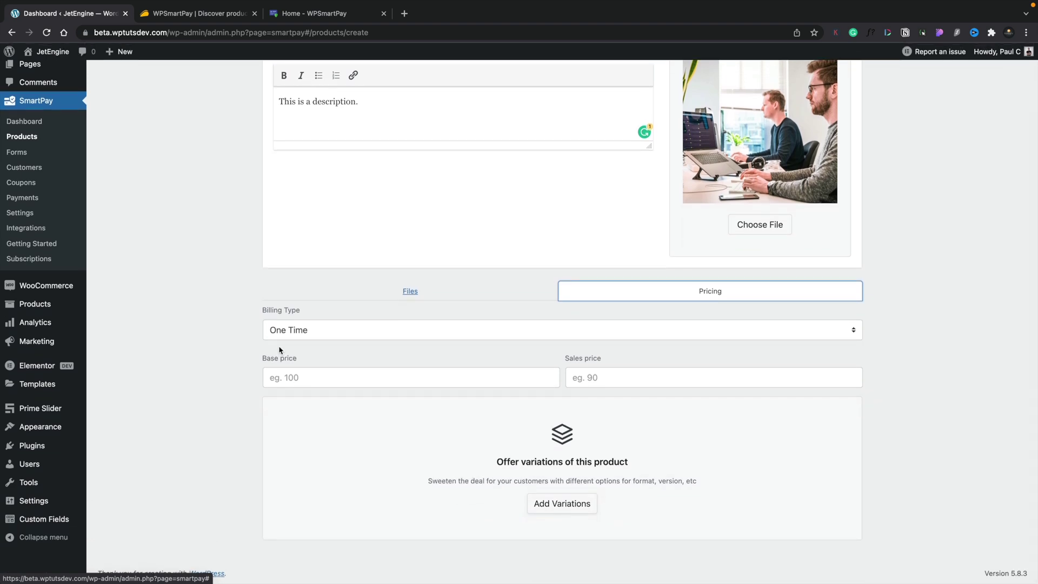
Try the Subscription billing type and view its billing periods, returning the product to One Time billing.
{"action": "left_click", "coordinate": [342, 337]}
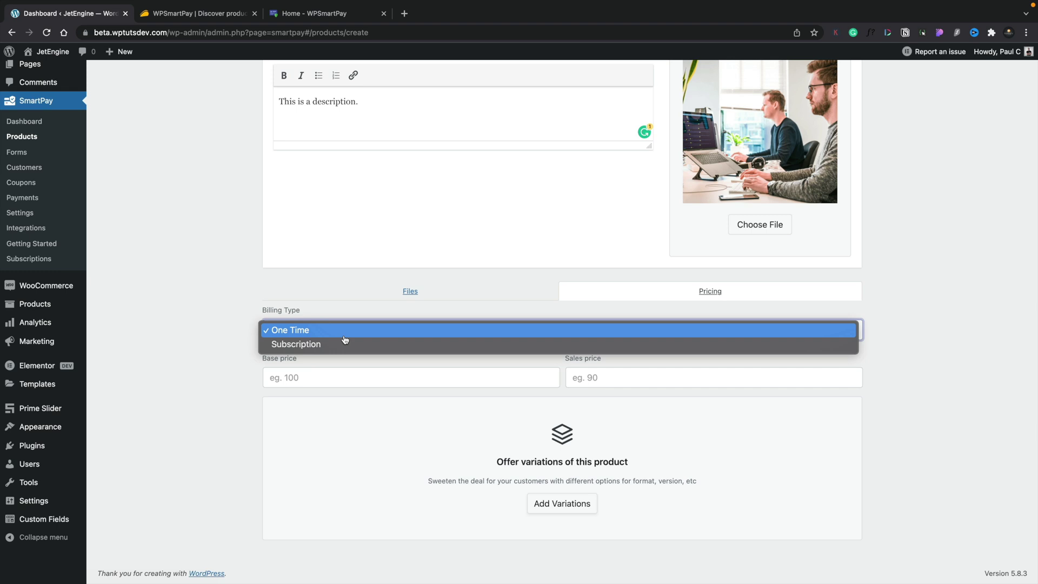
{"action": "left_click", "coordinate": [341, 344]}
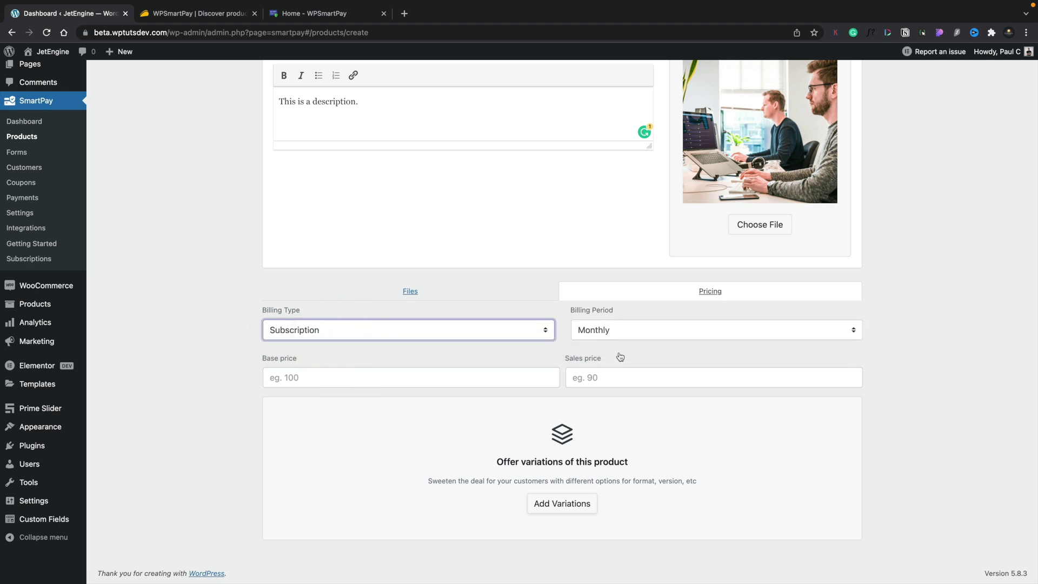
{"action": "left_click", "coordinate": [629, 335]}
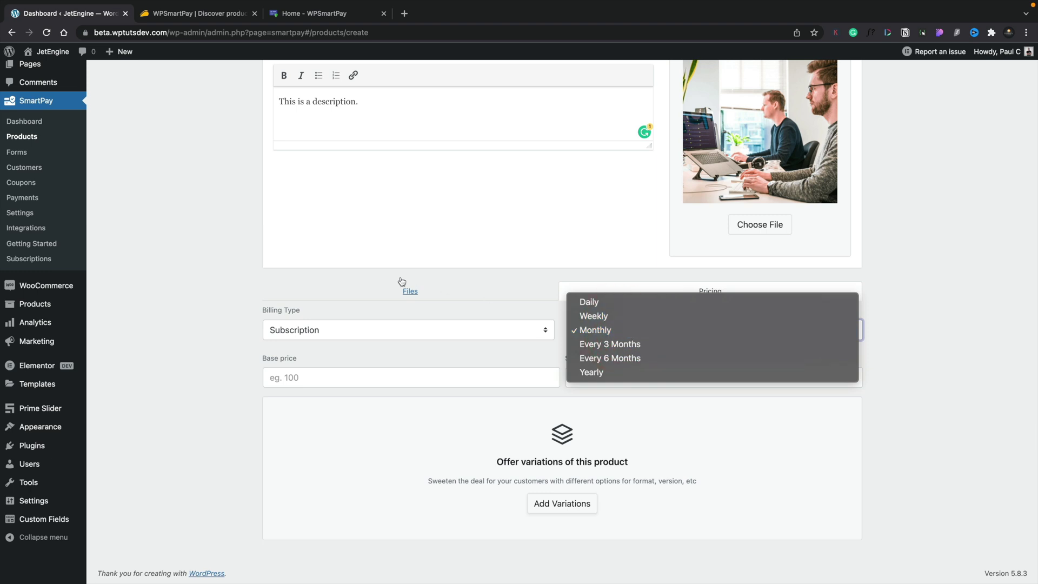
{"action": "left_click", "coordinate": [357, 325]}
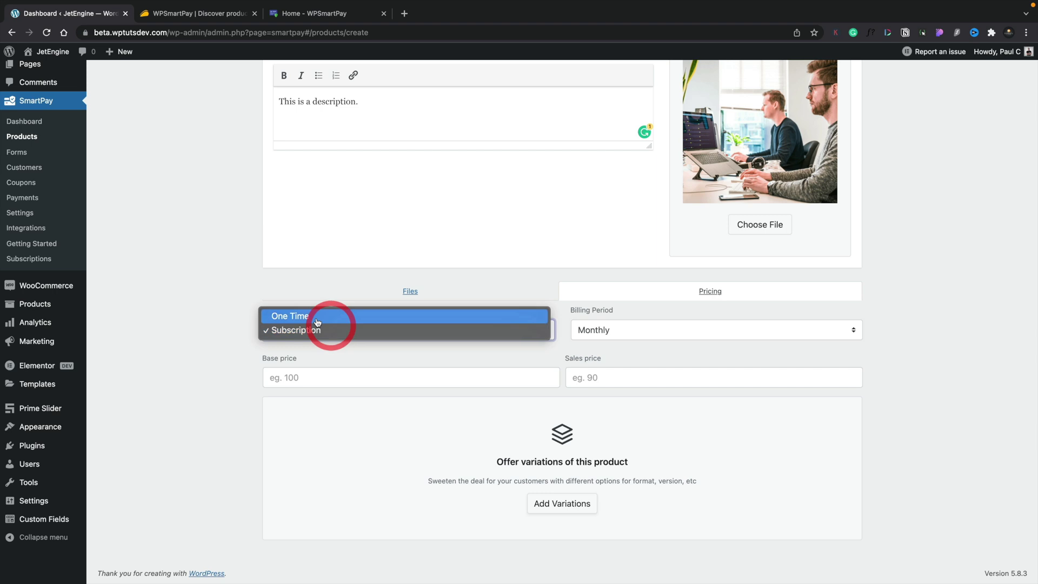
{"action": "left_click", "coordinate": [314, 317]}
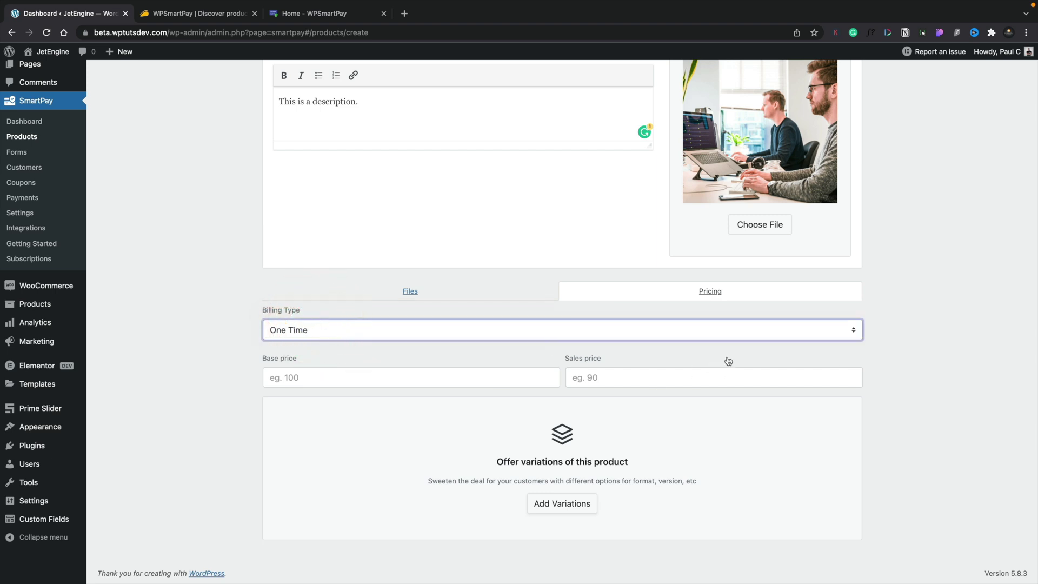
Set the product's base price to 20.
{"action": "left_click", "coordinate": [396, 373]}
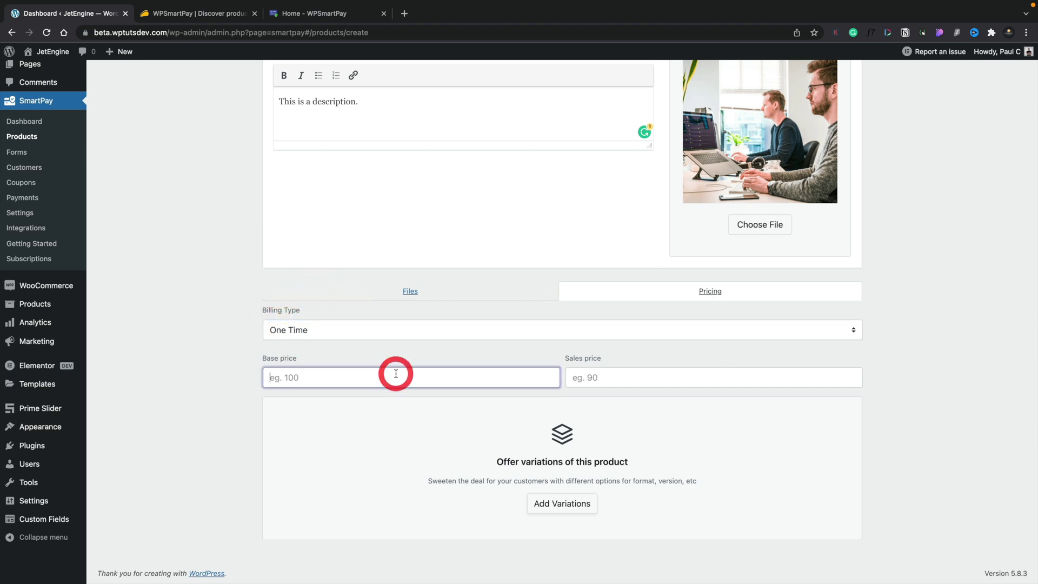
{"action": "type", "text": "20"}
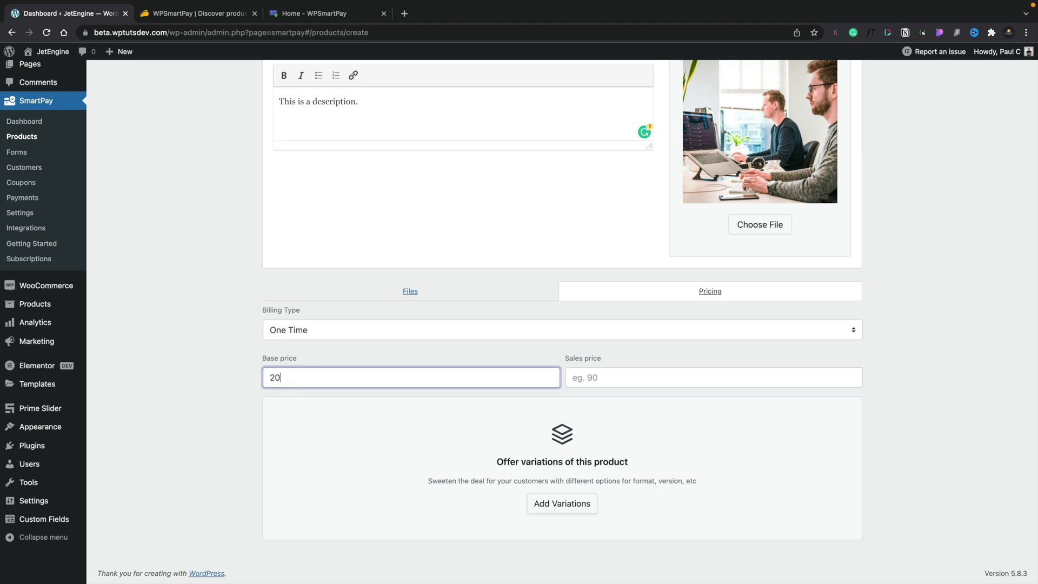
Set the product's sales price to 15 and publish the product.
{"action": "left_click", "coordinate": [588, 382]}
{"action": "type", "text": "15"}
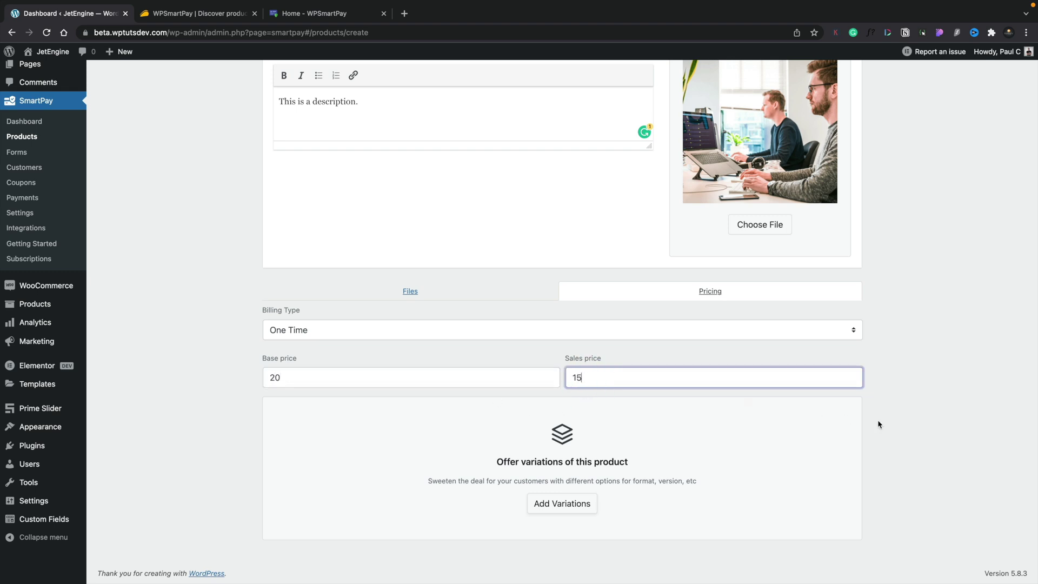
{"action": "left_click", "coordinate": [942, 398]}
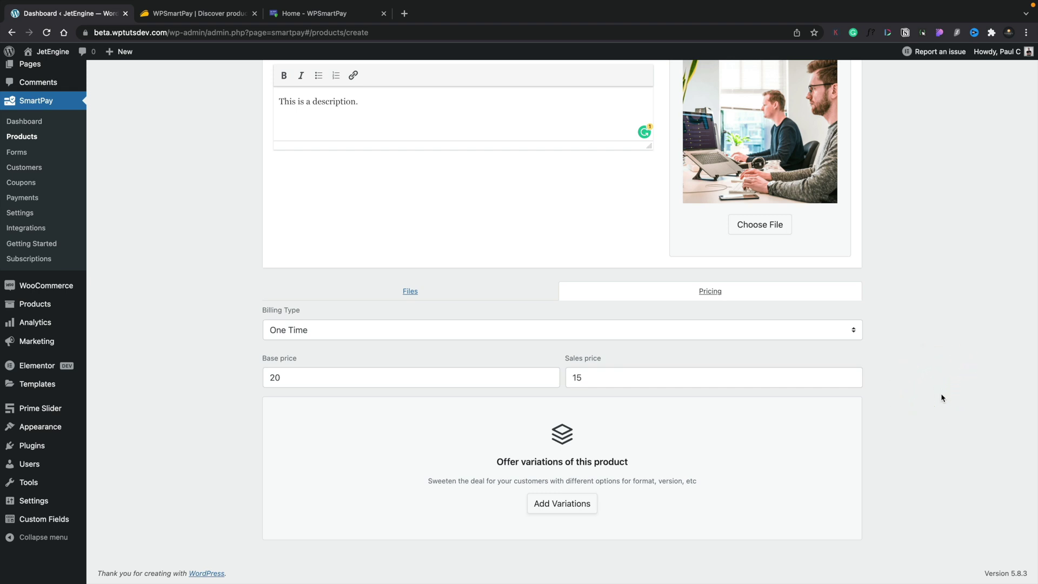
{"action": "scroll", "coordinate": [914, 360], "scroll_direction": "up", "scroll_amount": 3}
{"action": "left_click", "coordinate": [854, 76]}
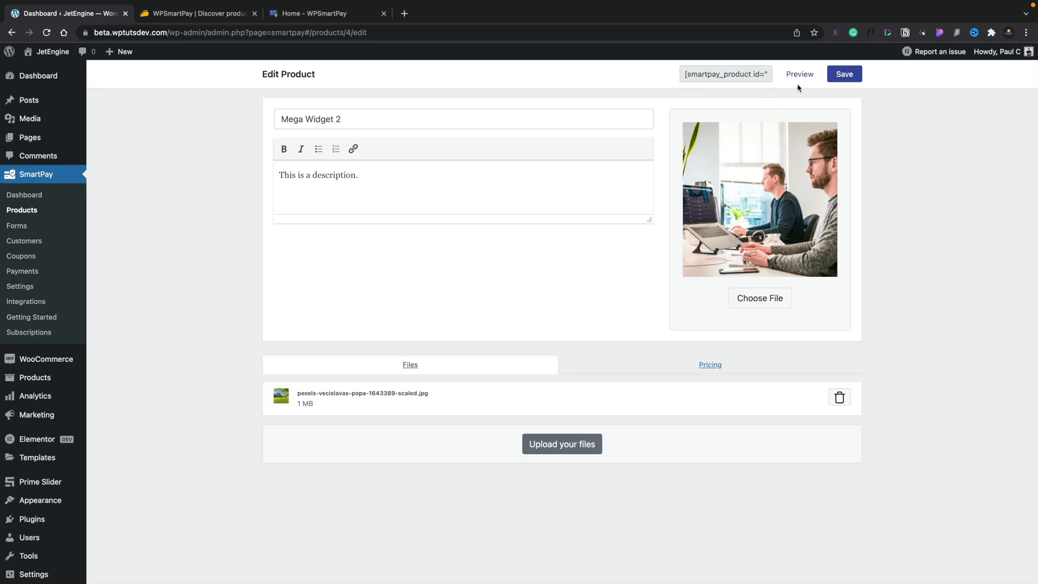
Preview the Mega Widget 2 product page down to its pricing and purchase area, returning to the product editor.
{"action": "left_click", "coordinate": [799, 76]}
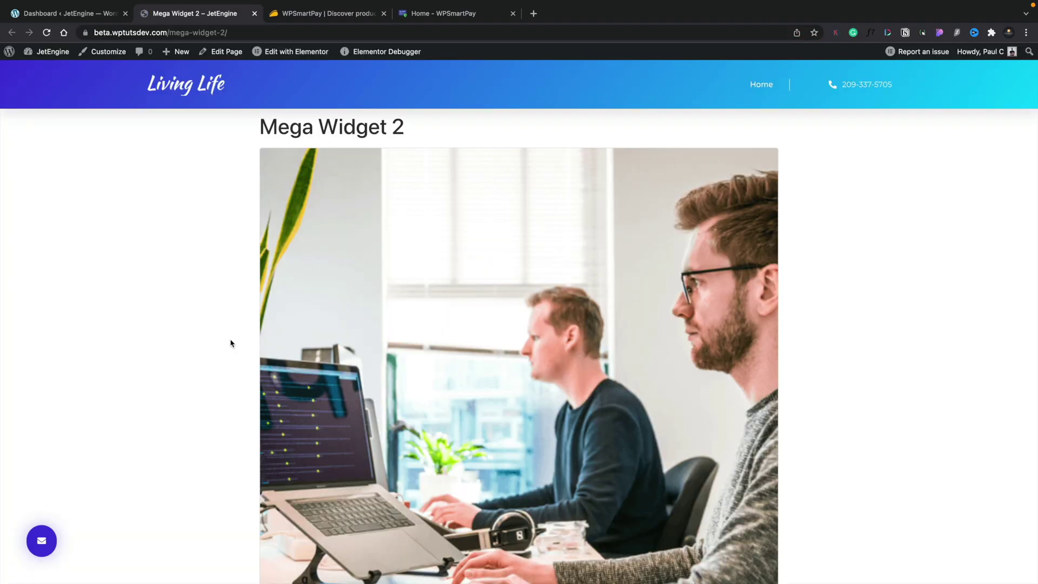
{"action": "scroll", "coordinate": [227, 464], "scroll_direction": "down", "scroll_amount": 10}
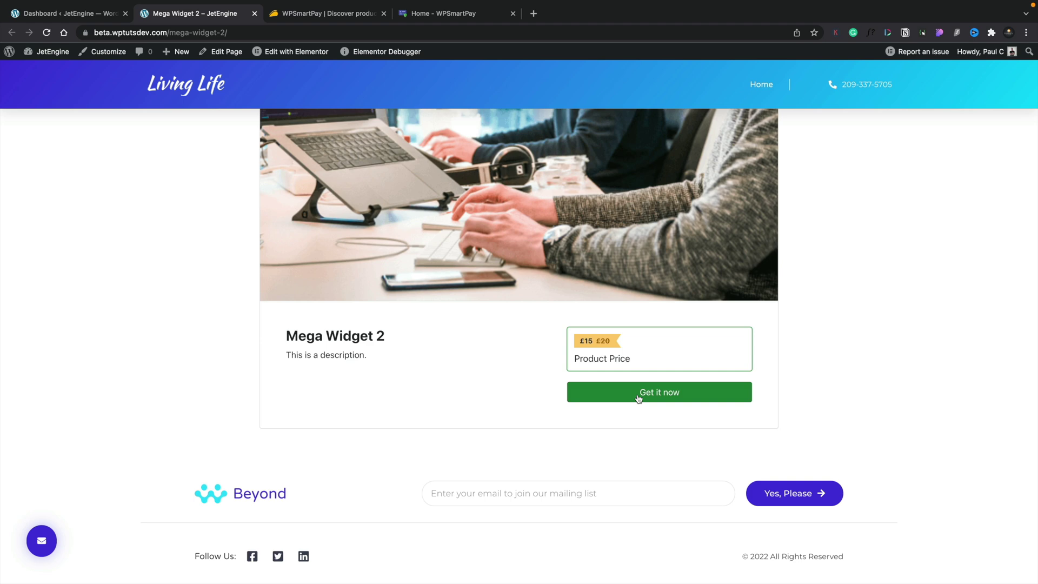
{"action": "scroll", "coordinate": [639, 399], "scroll_direction": "up", "scroll_amount": 3}
{"action": "left_click", "coordinate": [254, 13]}
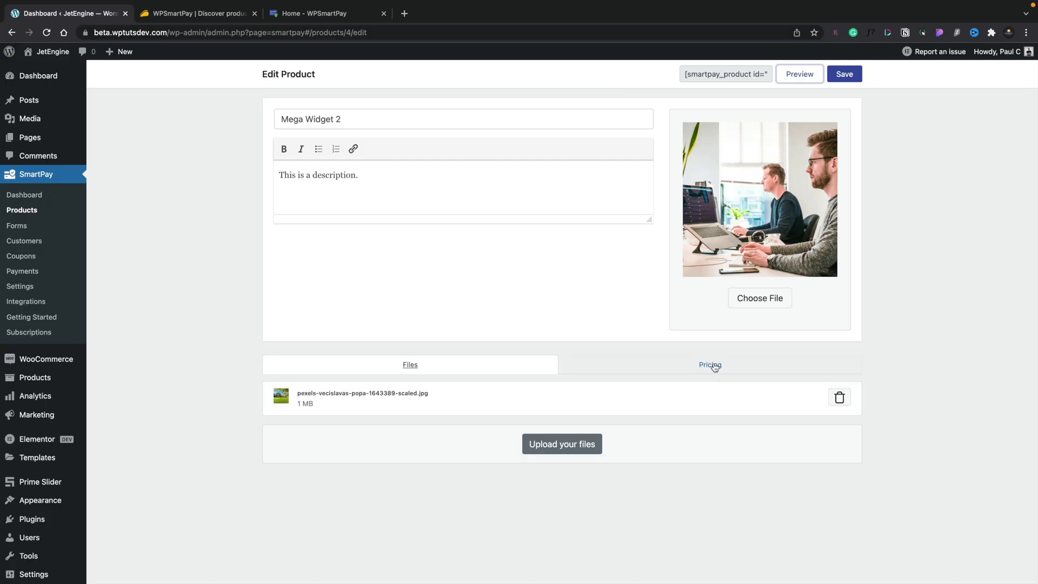
Add a variation to the product's pricing and name its option Mega Widget.
{"action": "left_click", "coordinate": [714, 365]}
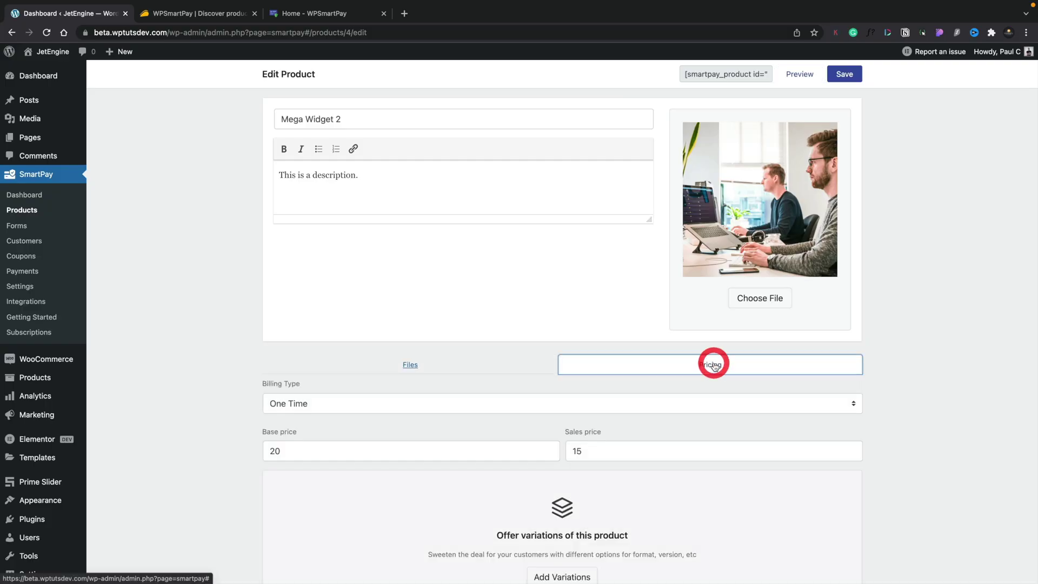
{"action": "scroll", "coordinate": [250, 466], "scroll_direction": "down", "scroll_amount": 3}
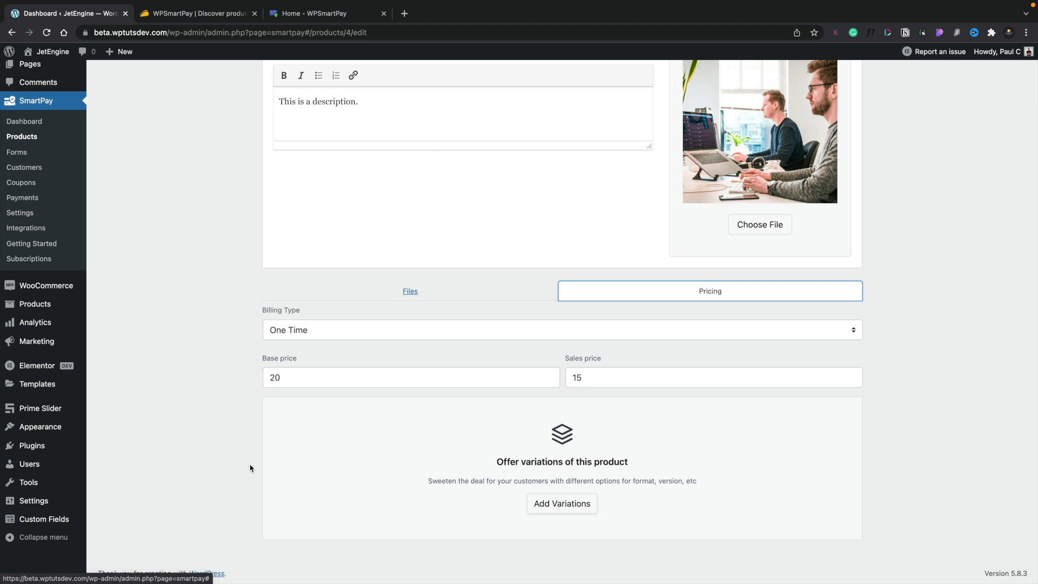
{"action": "left_click", "coordinate": [553, 505]}
{"action": "scroll", "coordinate": [215, 420], "scroll_direction": "down", "scroll_amount": 3}
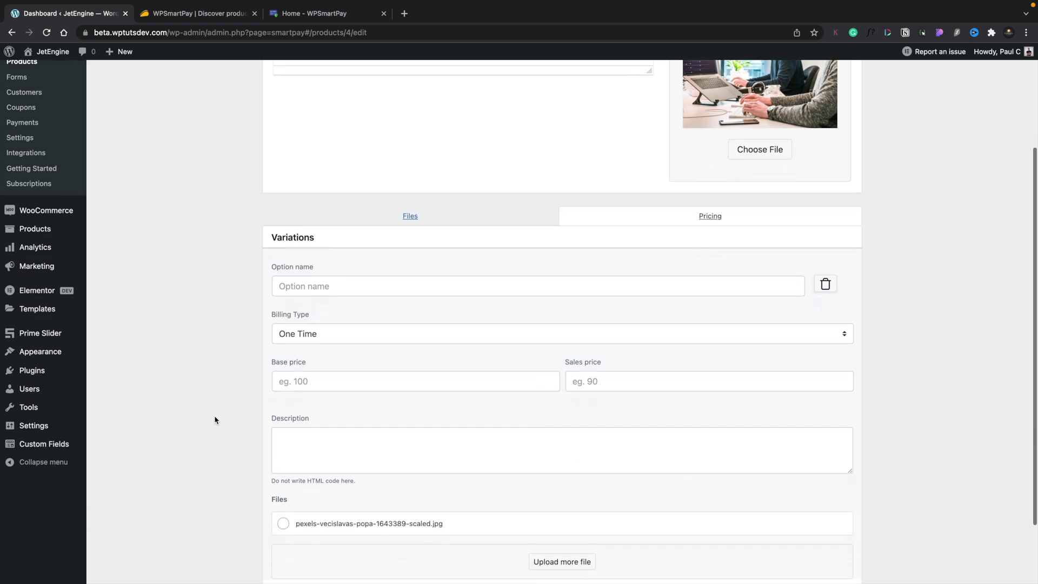
{"action": "scroll", "coordinate": [215, 421], "scroll_direction": "down", "scroll_amount": 1}
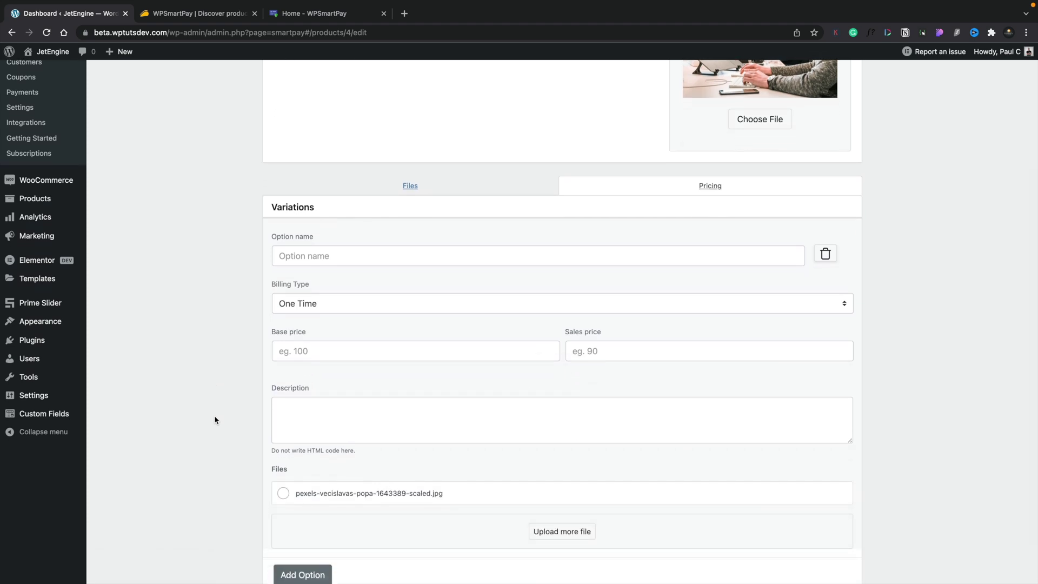
{"action": "left_click", "coordinate": [355, 256]}
{"action": "type", "text": "Mega Widget"}
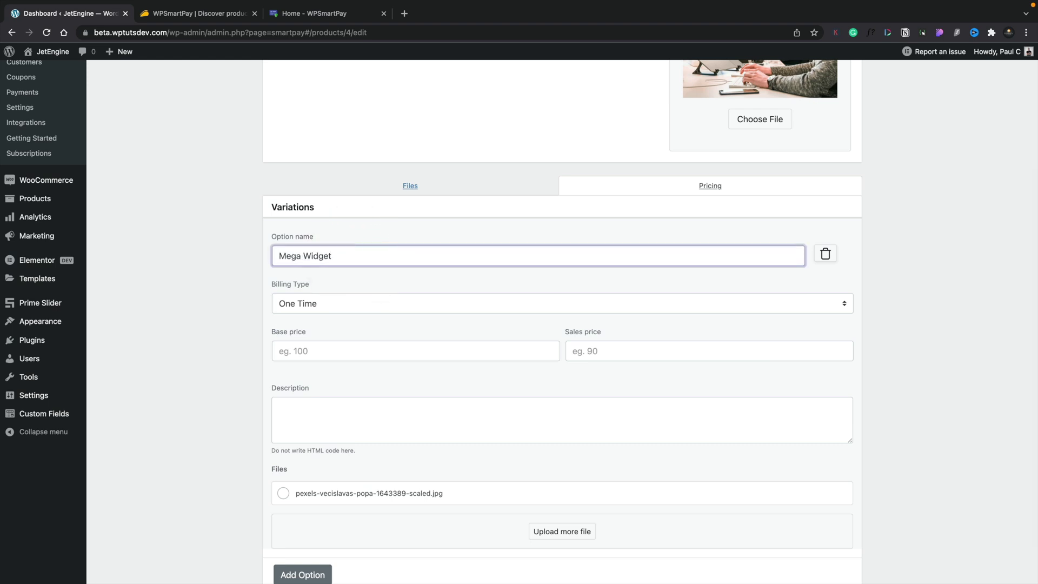
Keep One Time billing for the Mega Widget option, set base price 20 and sales price 15, and include the file pexels-vecislavas-popa-1643389-scaled.jpg.
{"action": "left_click", "coordinate": [351, 311]}
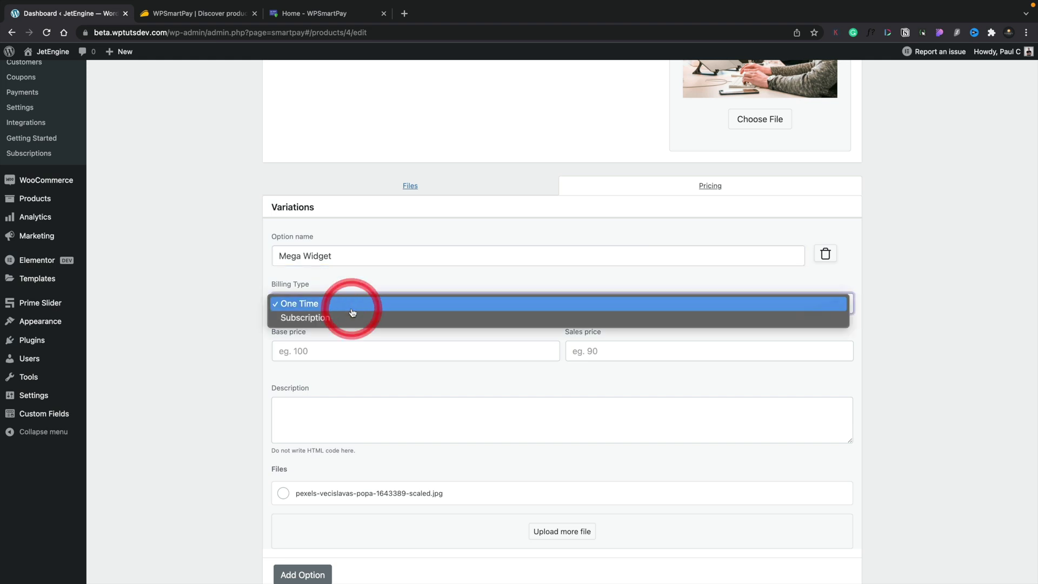
{"action": "left_click", "coordinate": [226, 300]}
{"action": "left_click", "coordinate": [290, 351]}
{"action": "type", "text": "20"}
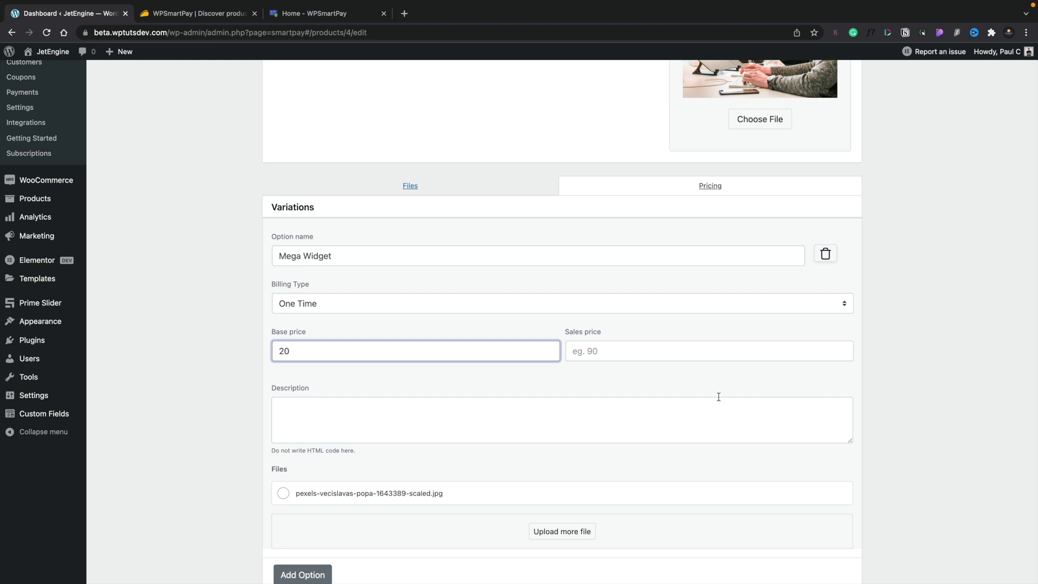
{"action": "left_click", "coordinate": [633, 352]}
{"action": "type", "text": "15"}
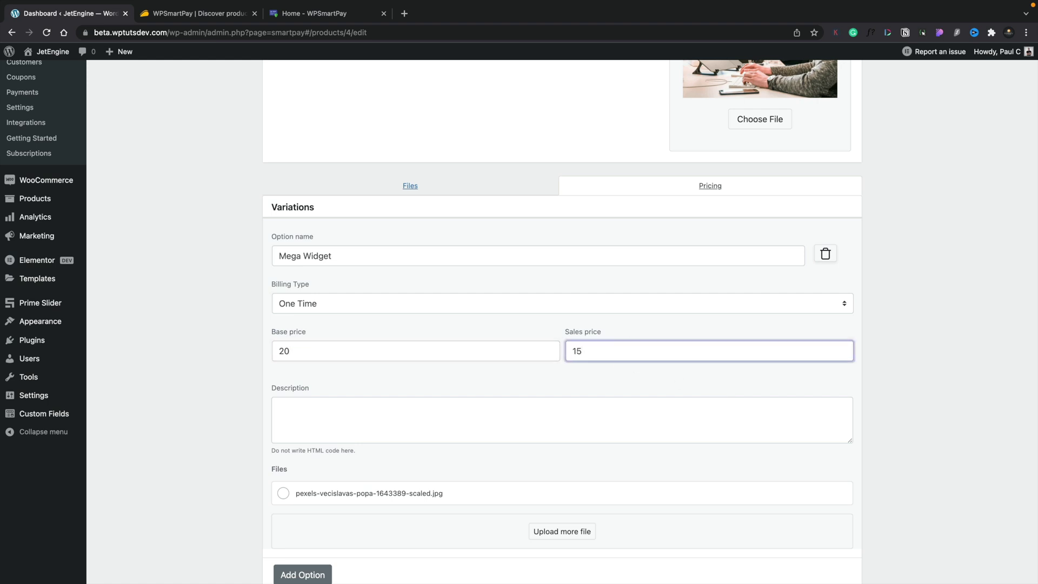
{"action": "left_click", "coordinate": [202, 404]}
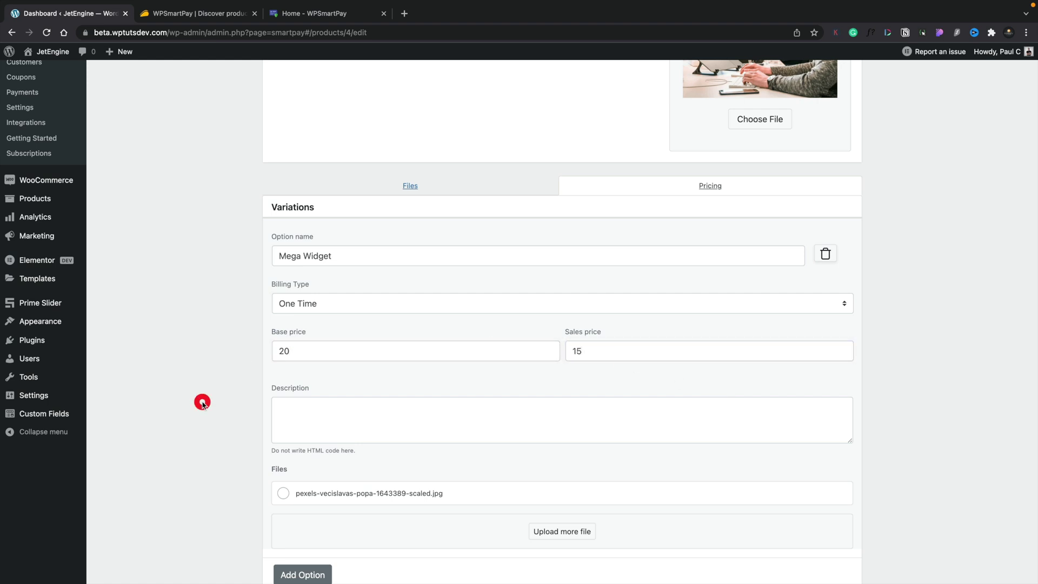
{"action": "scroll", "coordinate": [204, 408], "scroll_direction": "down", "scroll_amount": 2}
{"action": "left_click", "coordinate": [283, 442]}
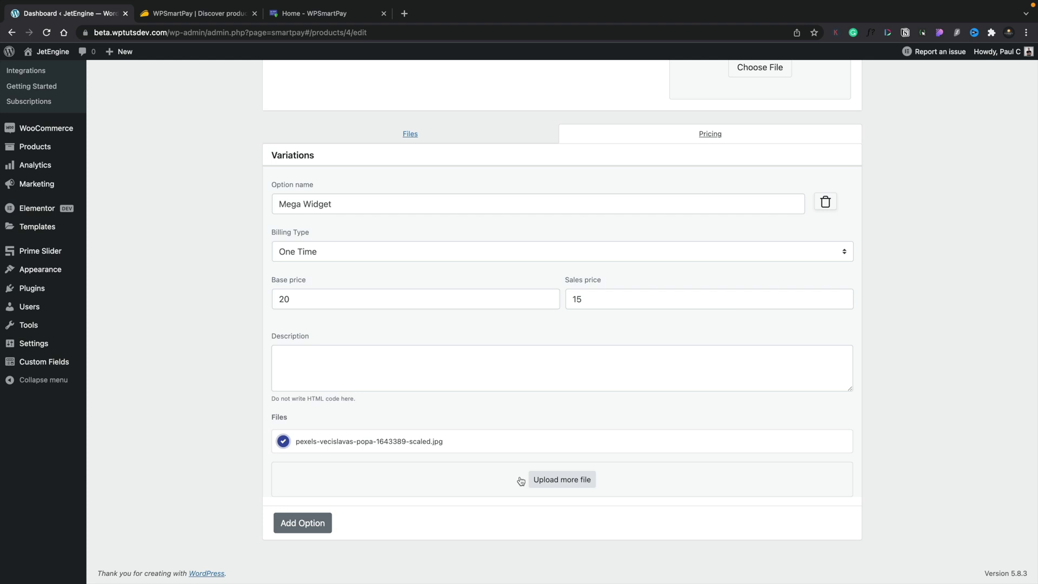
Add the option Mega Widget + Consultation (1hour) with base price 100, sales price 75 and description "1 Hour exclusive consultation...", and save the product.
{"action": "left_click", "coordinate": [311, 521]}
{"action": "scroll", "coordinate": [306, 396], "scroll_direction": "down", "scroll_amount": 5}
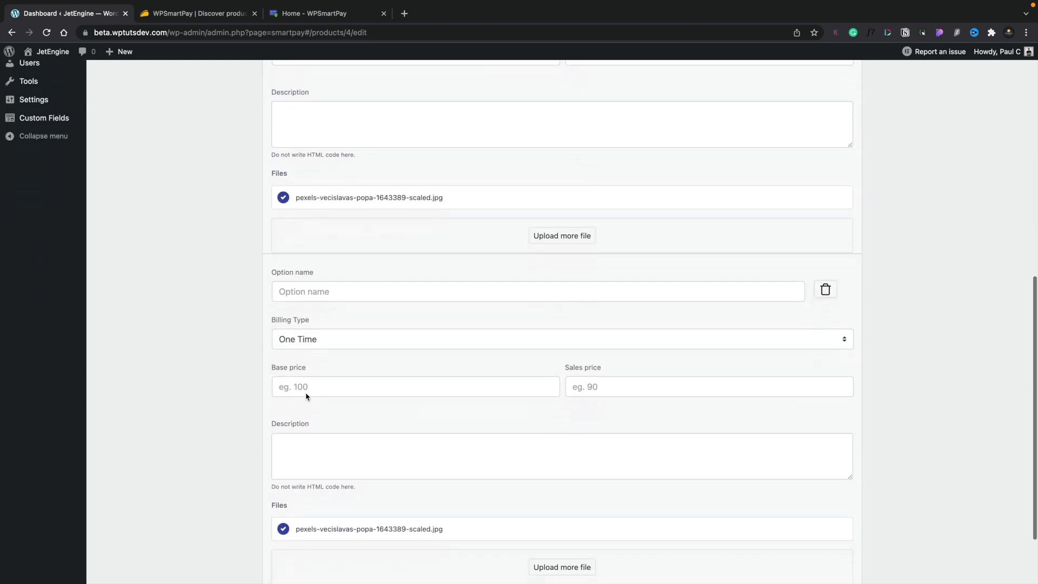
{"action": "left_click", "coordinate": [346, 291]}
{"action": "type", "text": "Meg"}
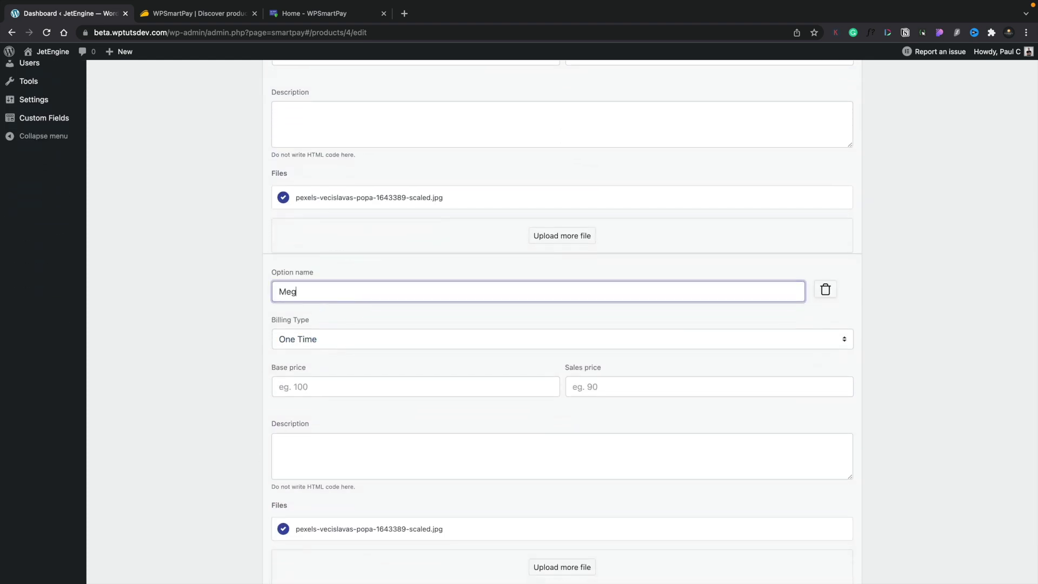
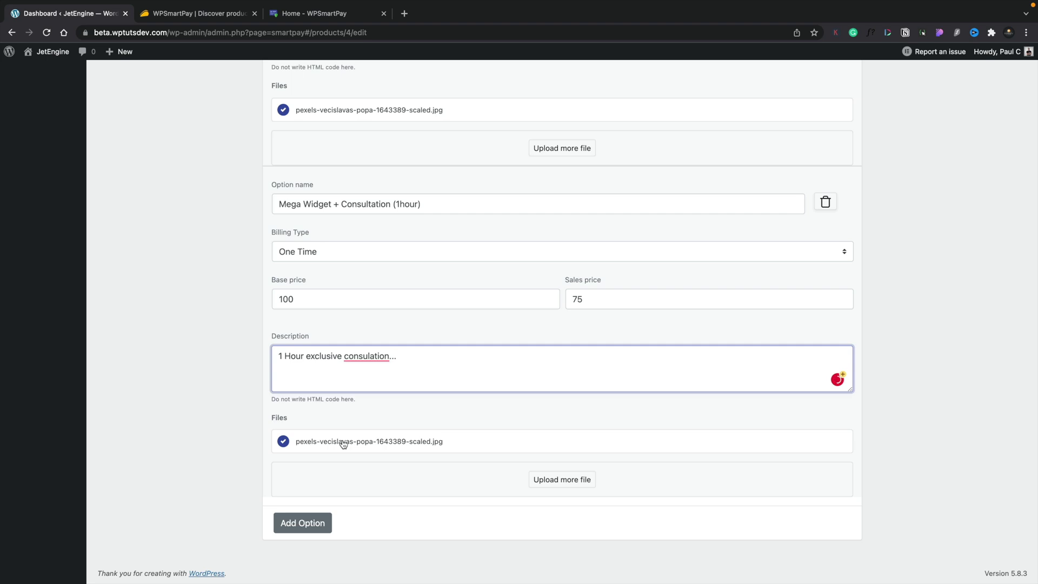
{"action": "mouse_move", "coordinate": [355, 356]}
{"action": "left_click", "coordinate": [361, 375]}
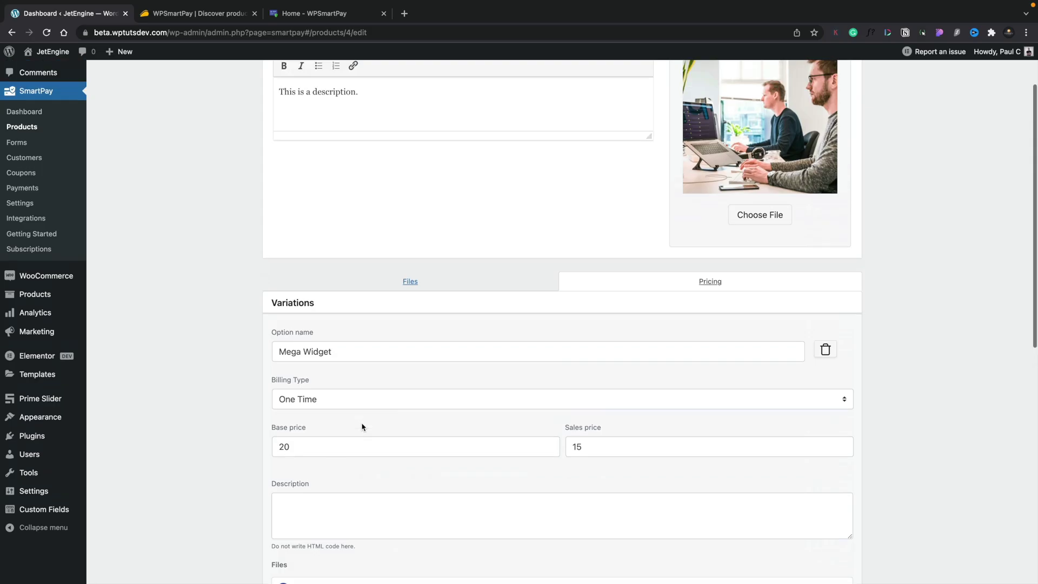
{"action": "scroll", "coordinate": [362, 427], "scroll_direction": "up", "scroll_amount": 3}
{"action": "left_click", "coordinate": [847, 73]}
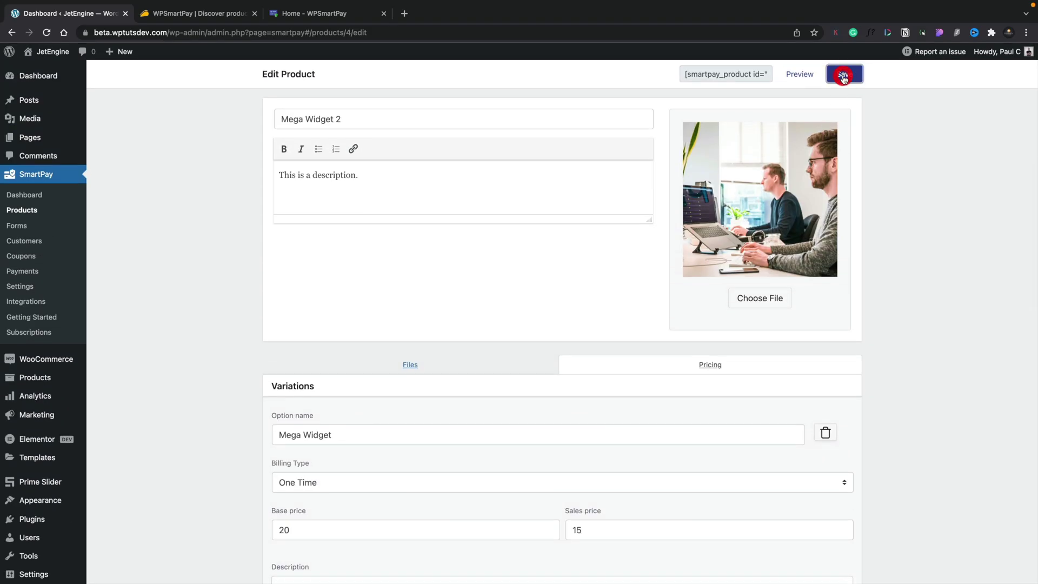
Preview the product page, select the Mega Widget + Consultation (1hour) option and start its purchase.
{"action": "left_click", "coordinate": [803, 74]}
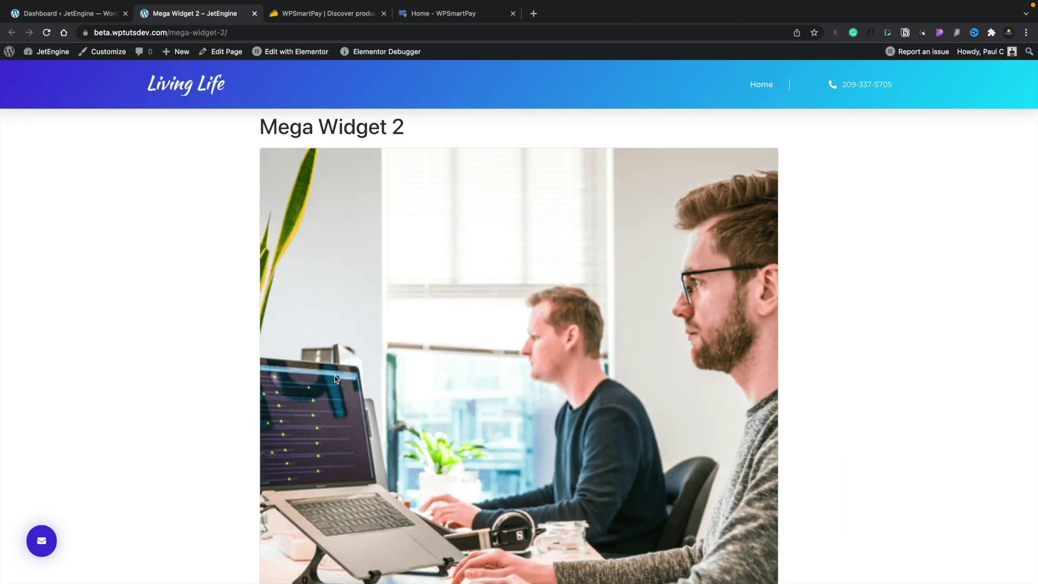
{"action": "scroll", "coordinate": [335, 378], "scroll_direction": "down", "scroll_amount": 10}
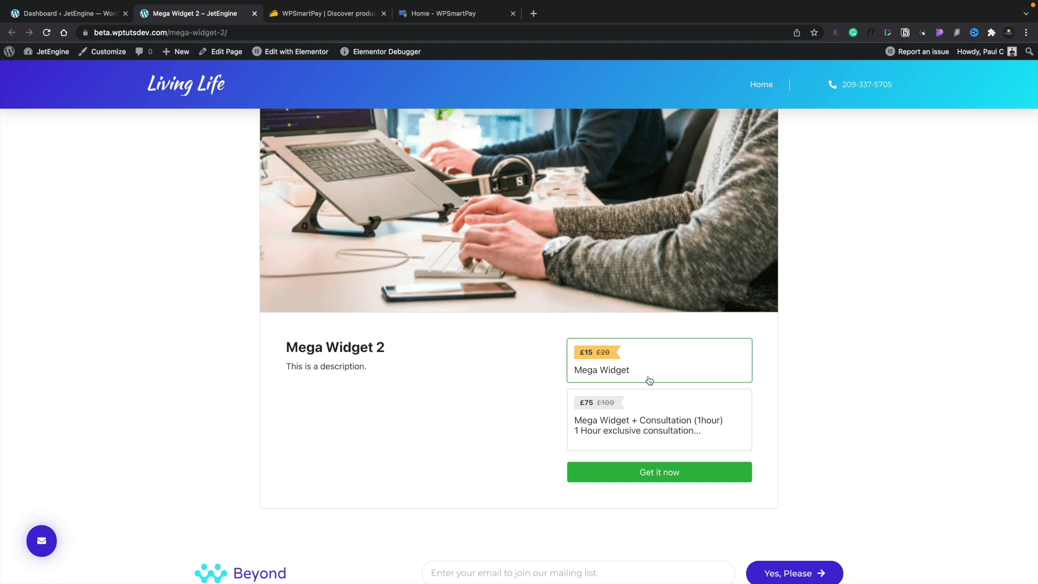
{"action": "left_click", "coordinate": [615, 439]}
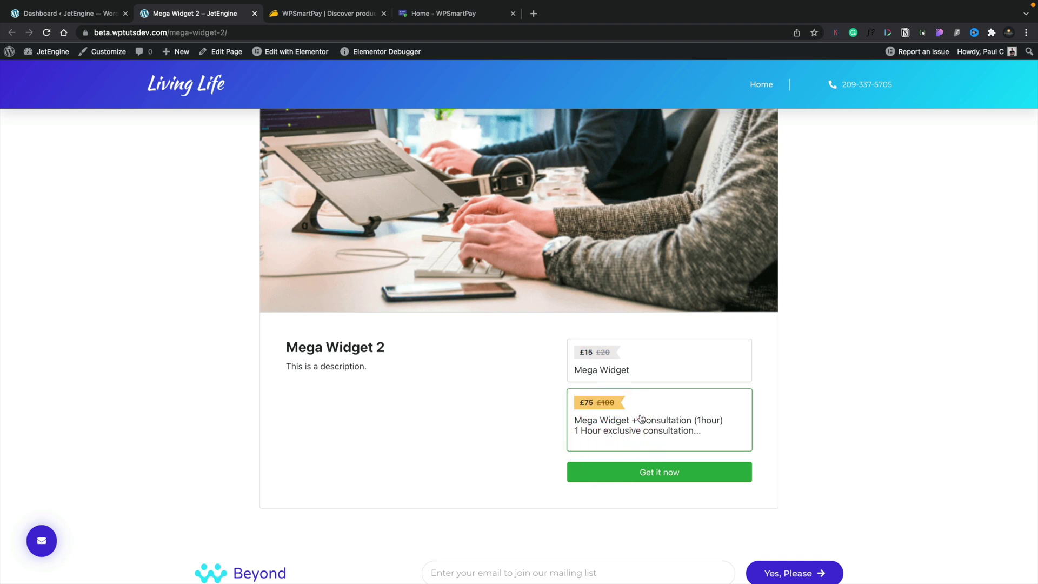
{"action": "left_click", "coordinate": [643, 472]}
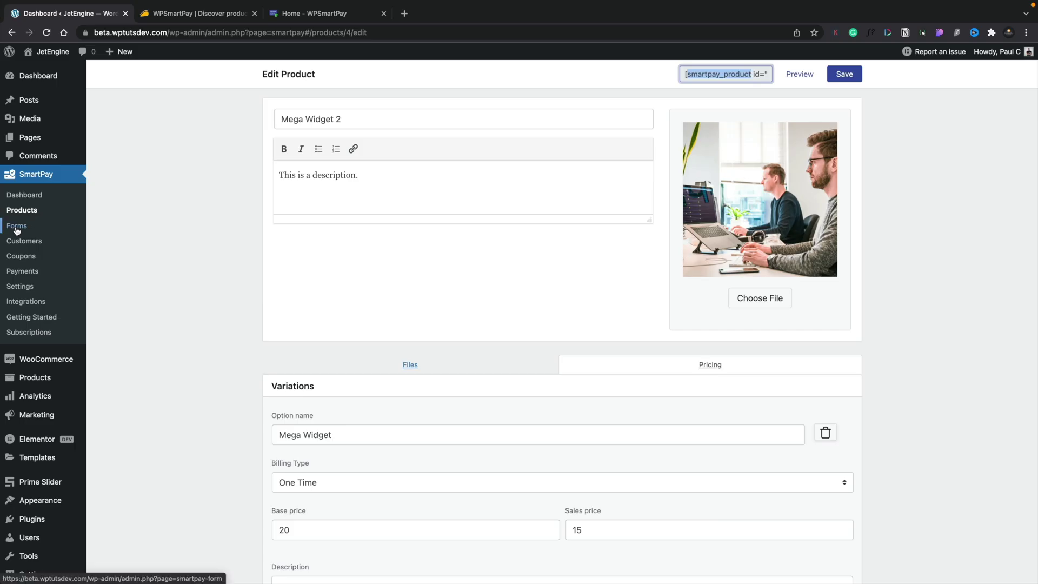
Create a new SmartPay form and title it Donation Form.
{"action": "left_click", "coordinate": [16, 227]}
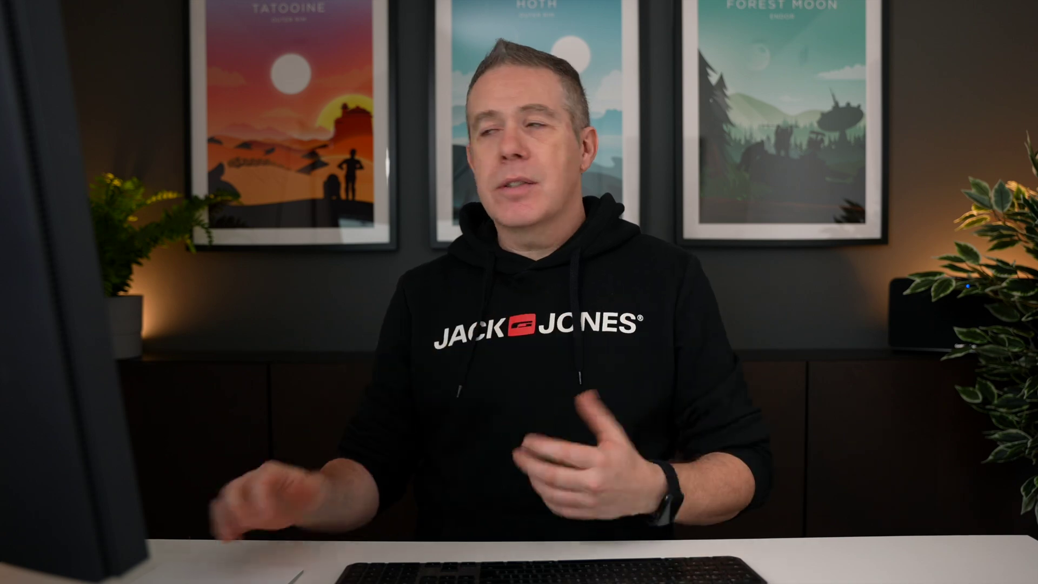
{"action": "left_click", "coordinate": [832, 77]}
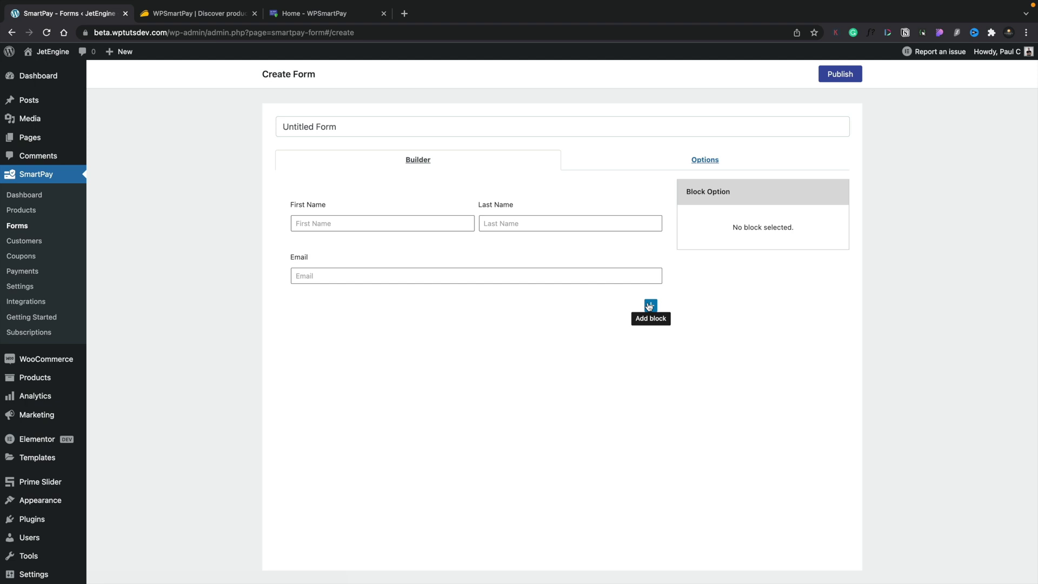
{"action": "double_click", "coordinate": [344, 130]}
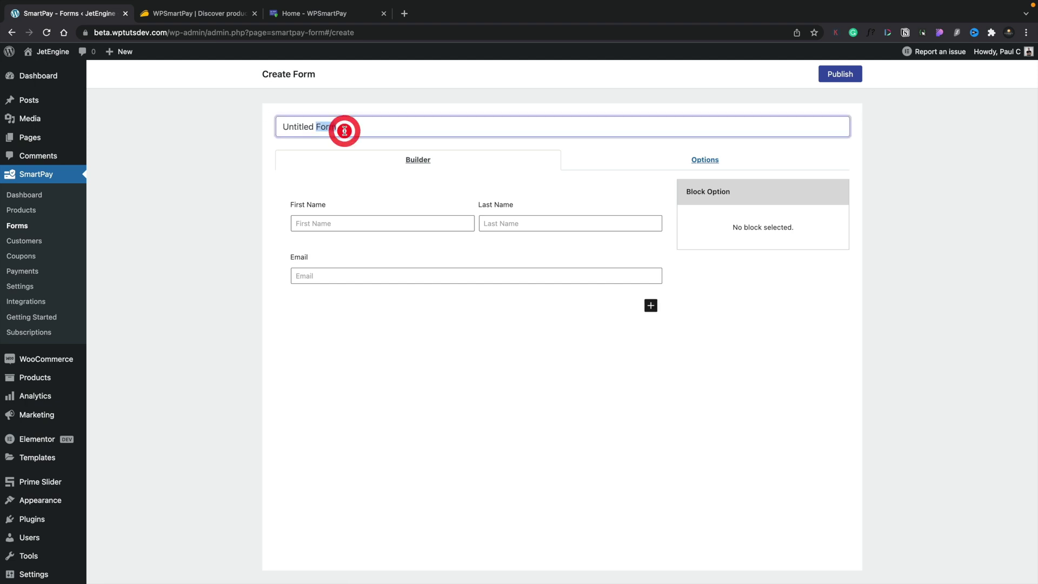
{"action": "key", "text": "super+a"}
{"action": "type", "text": "Do"}
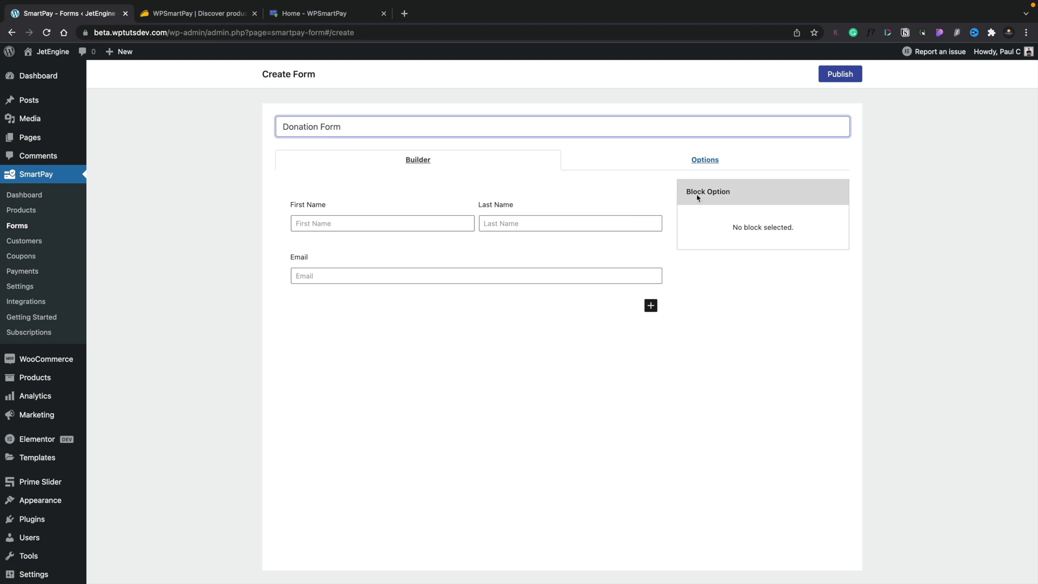
Label the first amount in the form's options "£10 Donation" and copy the label text.
{"action": "left_click", "coordinate": [705, 160]}
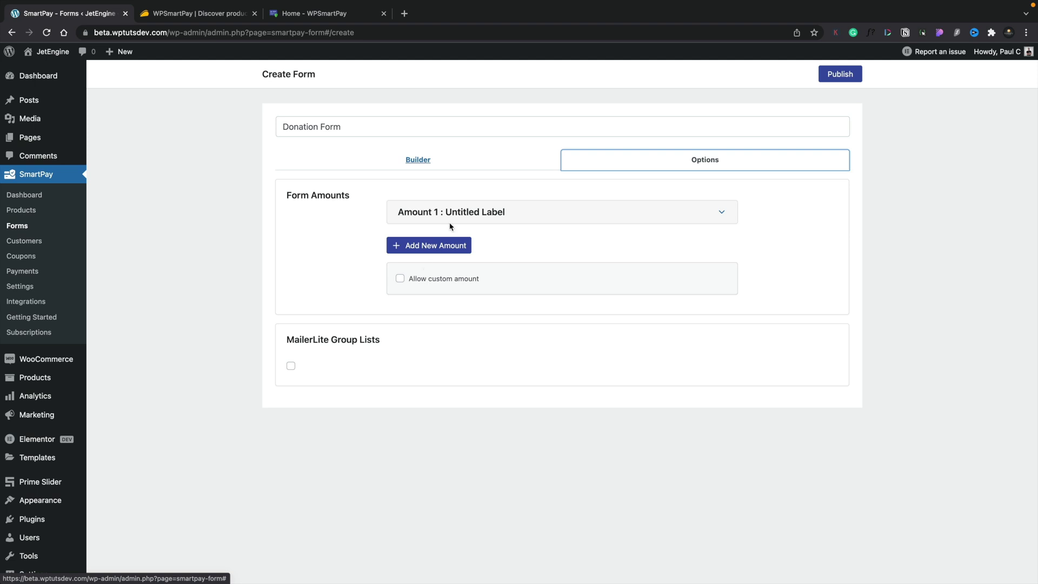
{"action": "left_click", "coordinate": [677, 214]}
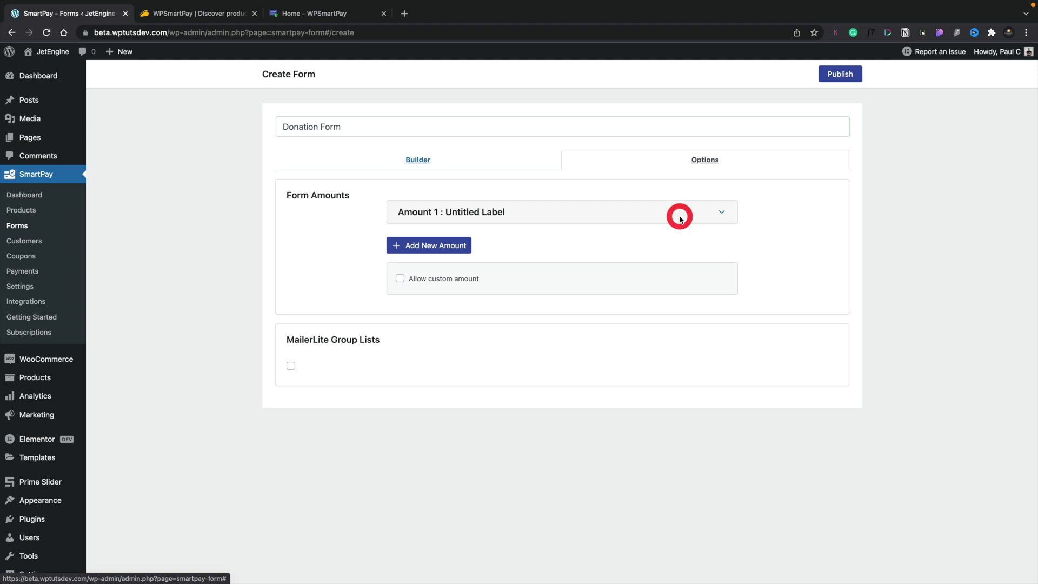
{"action": "left_click", "coordinate": [720, 213]}
{"action": "double_click", "coordinate": [475, 255]}
{"action": "key", "text": "super+a"}
{"action": "type", "text": "1-"}
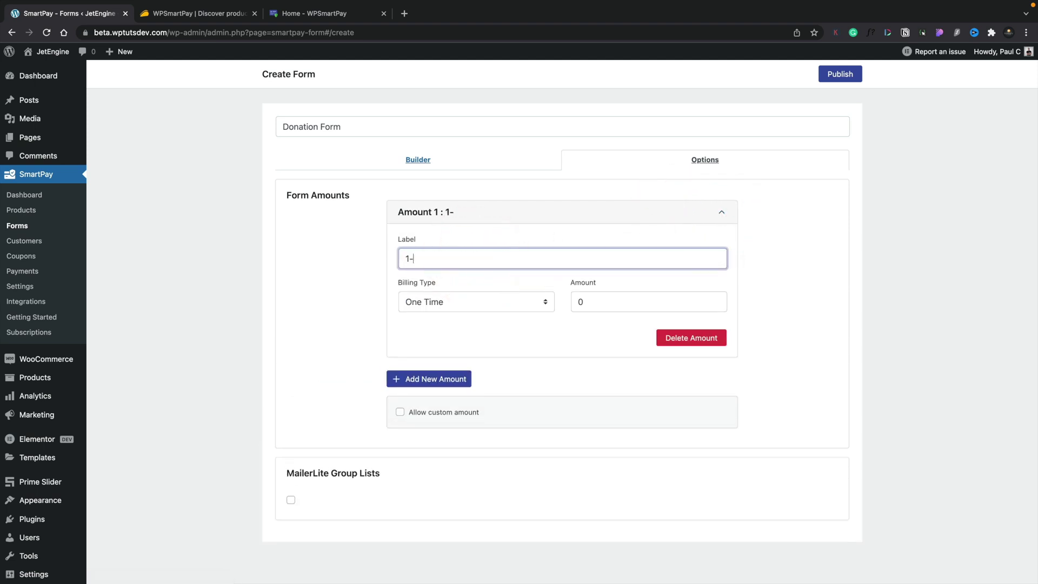
{"action": "key", "text": "BackSpace"}
{"action": "type", "text": "£10 Donation"}
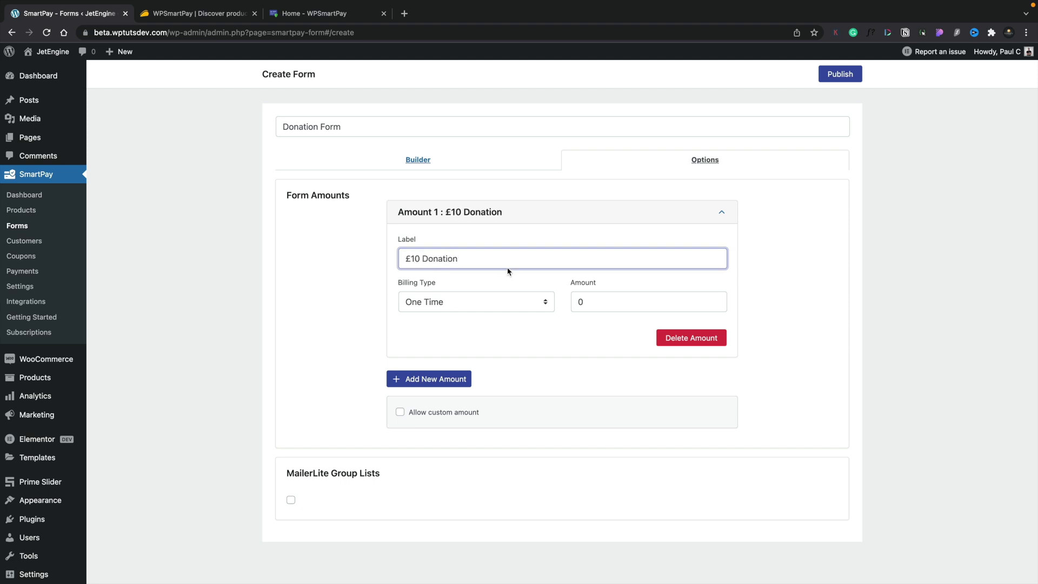
{"action": "key", "text": "super+a"}
{"action": "key", "text": "super+c"}
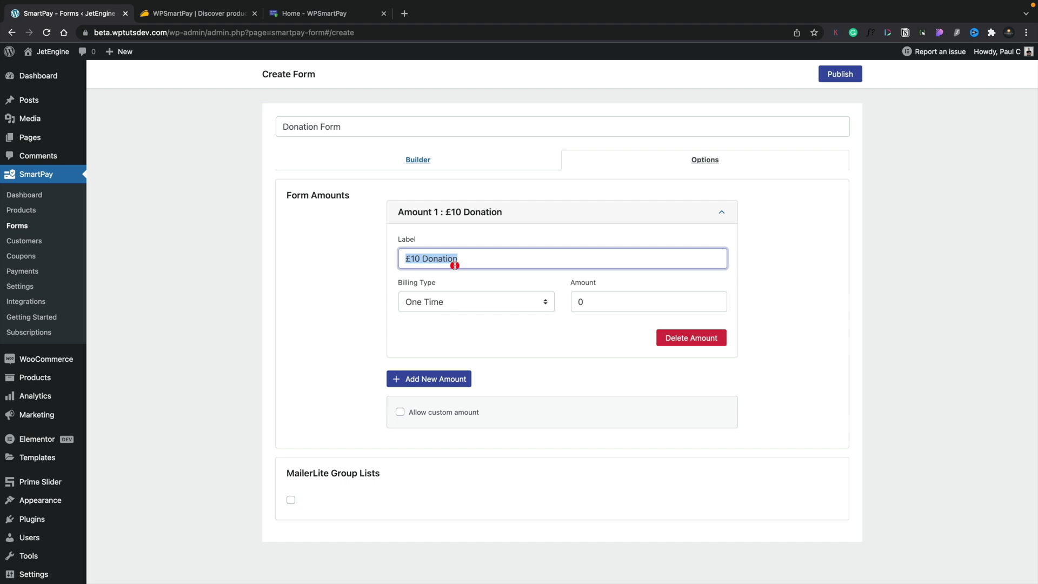
Keep the £10 Donation amount's billing type at One Time and set its amount to 10.
{"action": "left_click", "coordinate": [411, 301]}
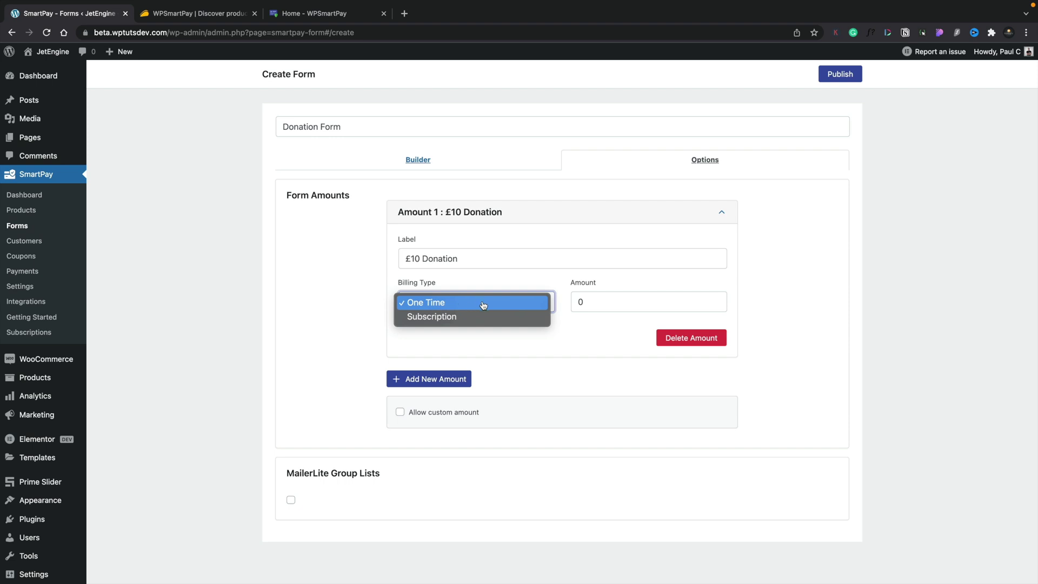
{"action": "left_click", "coordinate": [591, 307]}
{"action": "left_click", "coordinate": [577, 302]}
{"action": "type", "text": "1"}
Add a second form amount labelled "£25 Donation" with the amount set to 25.
{"action": "left_click", "coordinate": [465, 379]}
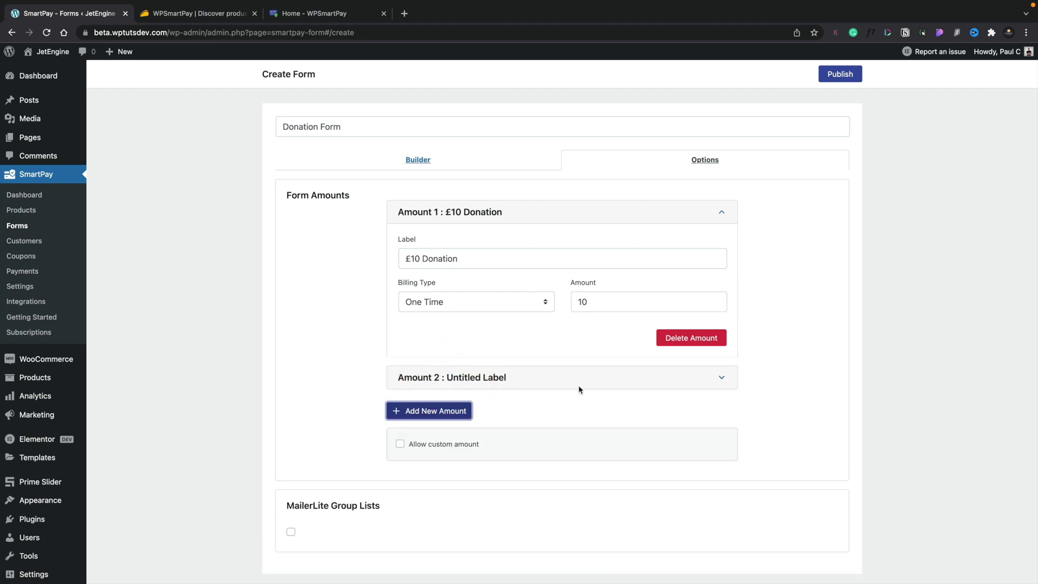
{"action": "left_click", "coordinate": [730, 384]}
{"action": "left_click_drag", "start_coordinate": [472, 289], "coordinate": [402, 288]}
{"action": "key", "text": "super+v"}
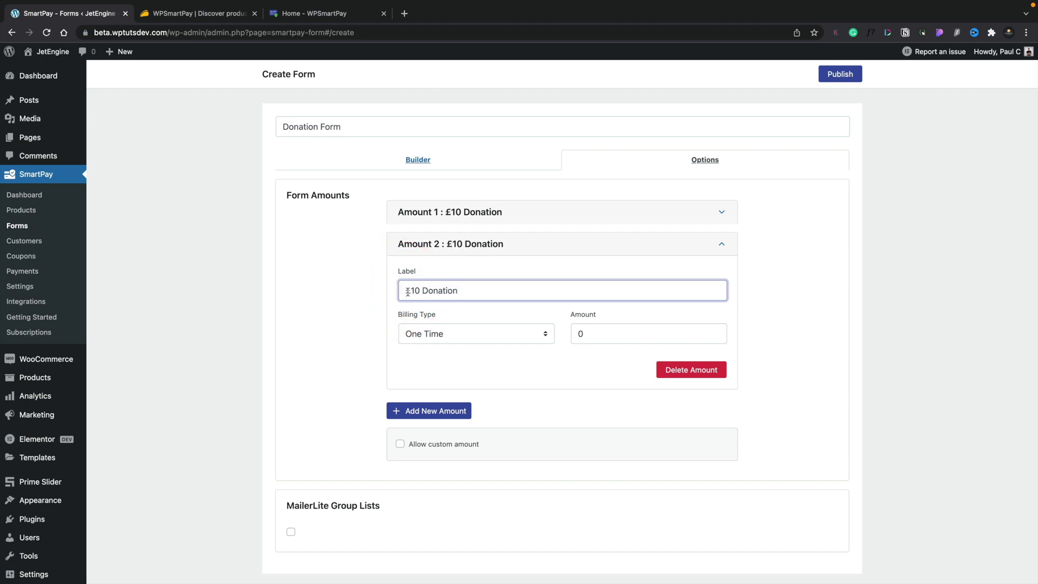
{"action": "left_click", "coordinate": [413, 292]}
{"action": "double_click", "coordinate": [415, 292]}
{"action": "type", "text": "25"}
{"action": "double_click", "coordinate": [584, 334]}
{"action": "type", "text": "25"}
Add a third form amount labelled "£50 Donation" with One Time billing and the amount set to 50.
{"action": "left_click", "coordinate": [427, 411]}
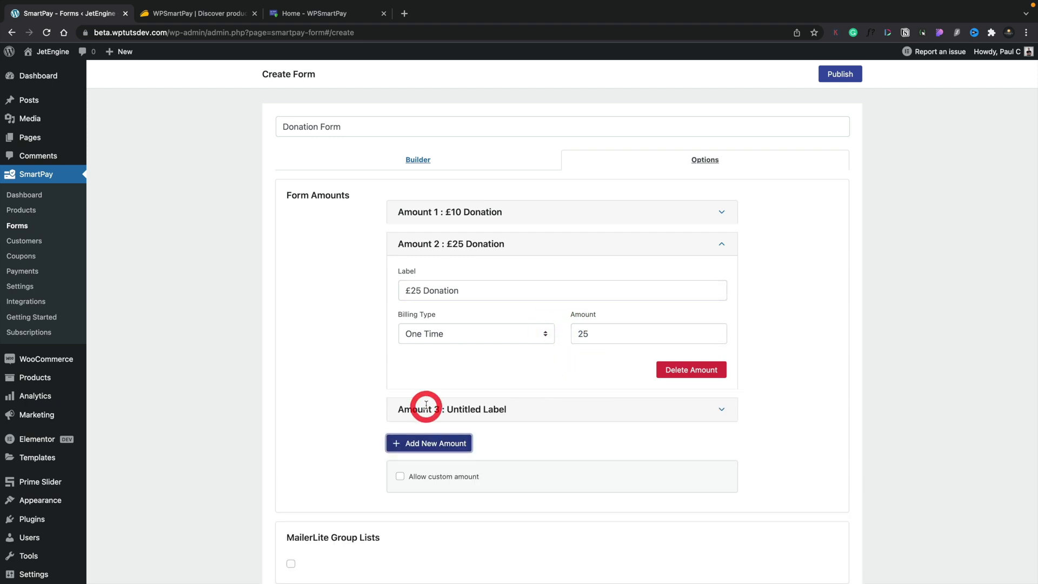
{"action": "left_click", "coordinate": [470, 410]}
{"action": "left_click_drag", "start_coordinate": [463, 322], "coordinate": [391, 321]}
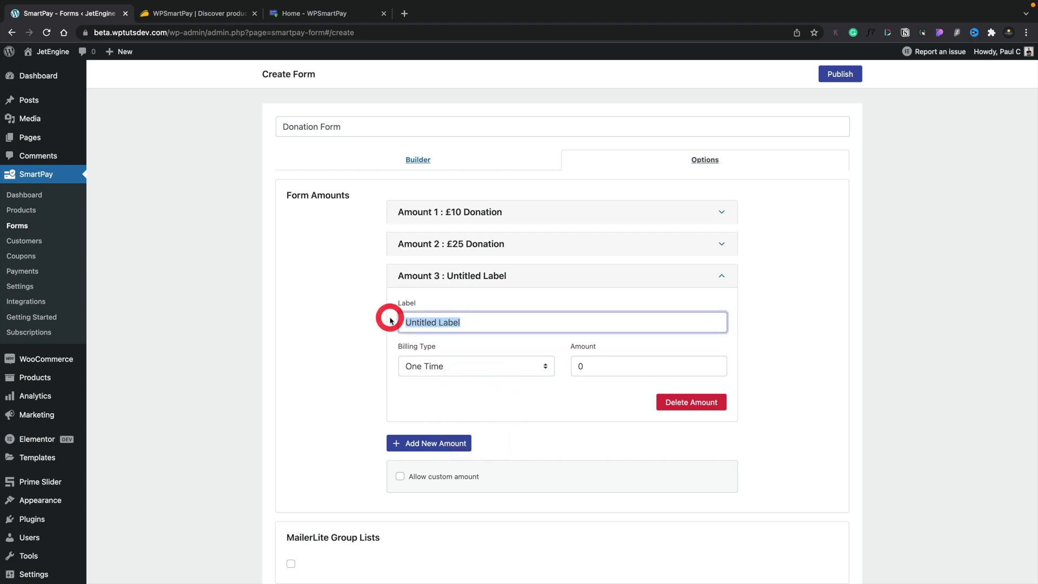
{"action": "key", "text": "super+v"}
{"action": "left_click", "coordinate": [414, 322]}
{"action": "key", "text": "BackSpace"}
{"action": "type", "text": "5"}
{"action": "left_click", "coordinate": [450, 368]}
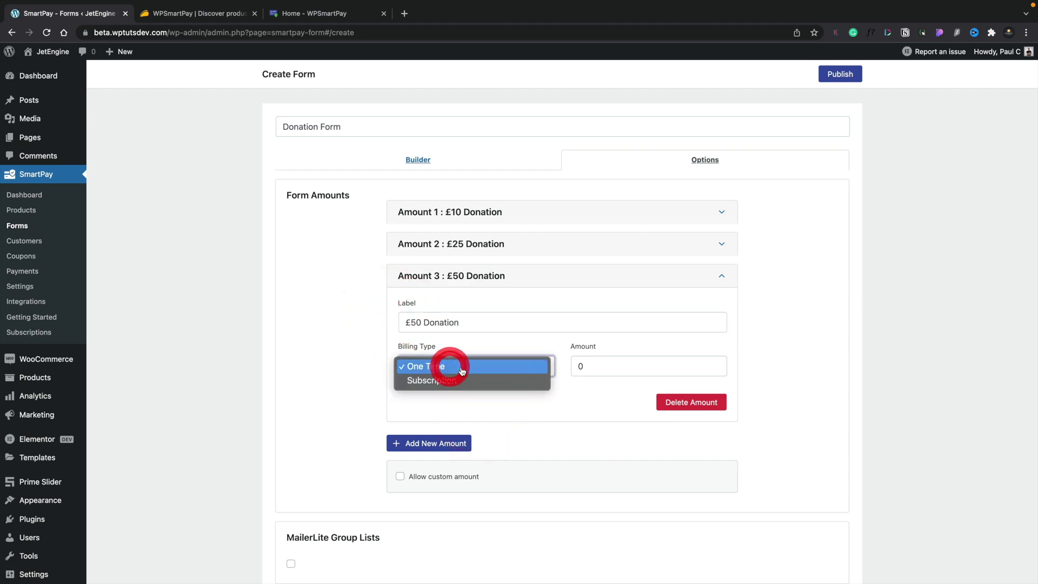
{"action": "left_click", "coordinate": [609, 371]}
{"action": "left_click", "coordinate": [577, 366]}
{"action": "key", "text": "BackSpace"}
{"action": "type", "text": "5"}
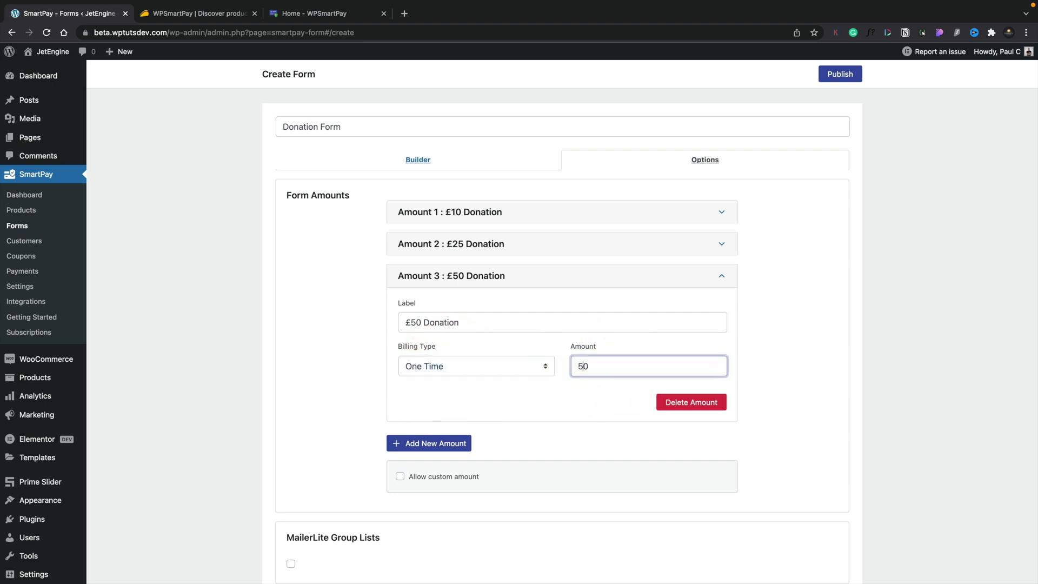
{"action": "left_click", "coordinate": [574, 282]}
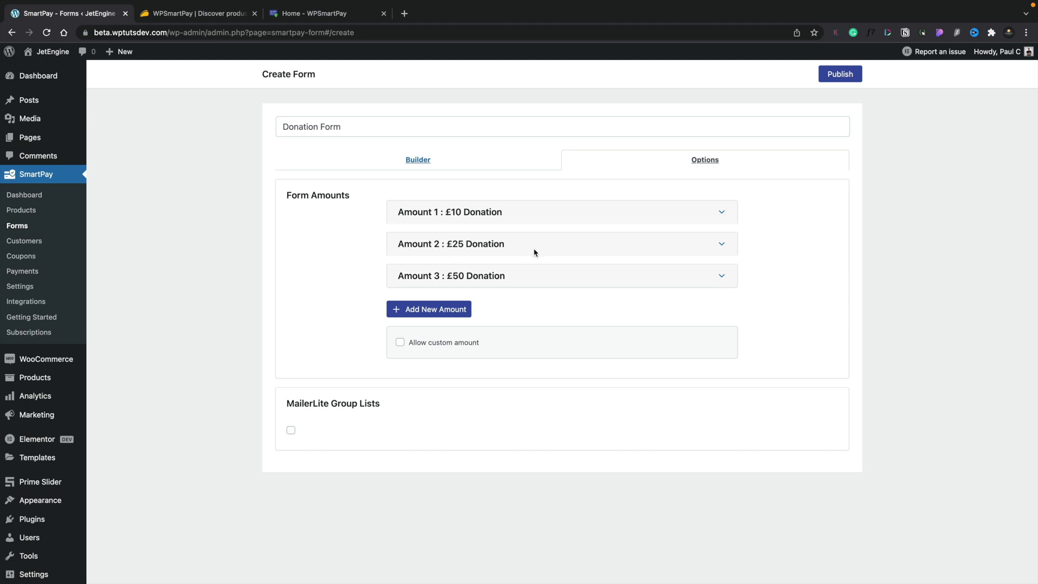
Publish the donation form and submit a £25 donation by PayPal from its preview page with the donor's name and email.
{"action": "left_click", "coordinate": [833, 75]}
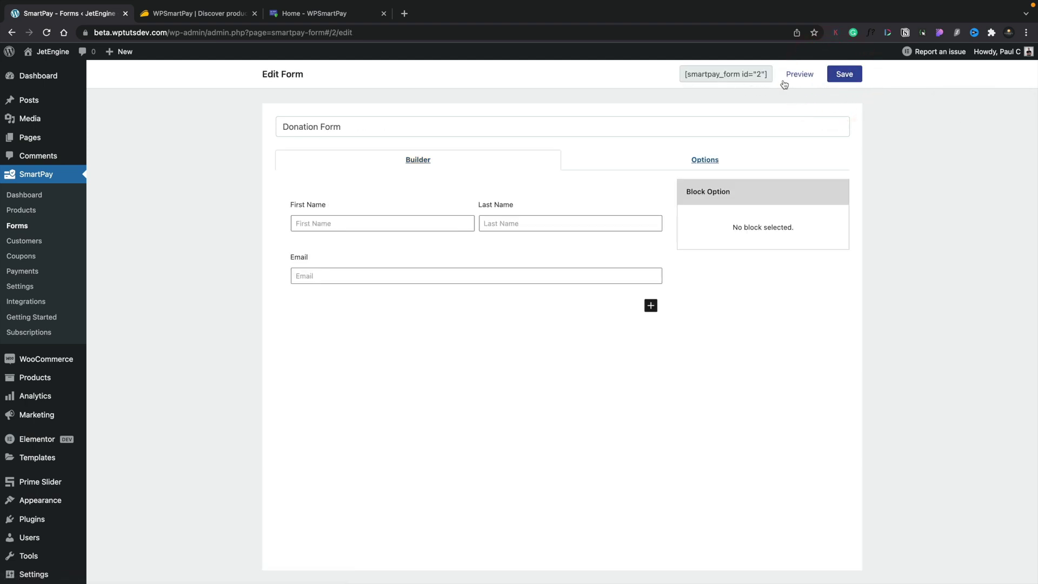
{"action": "left_click", "coordinate": [803, 76]}
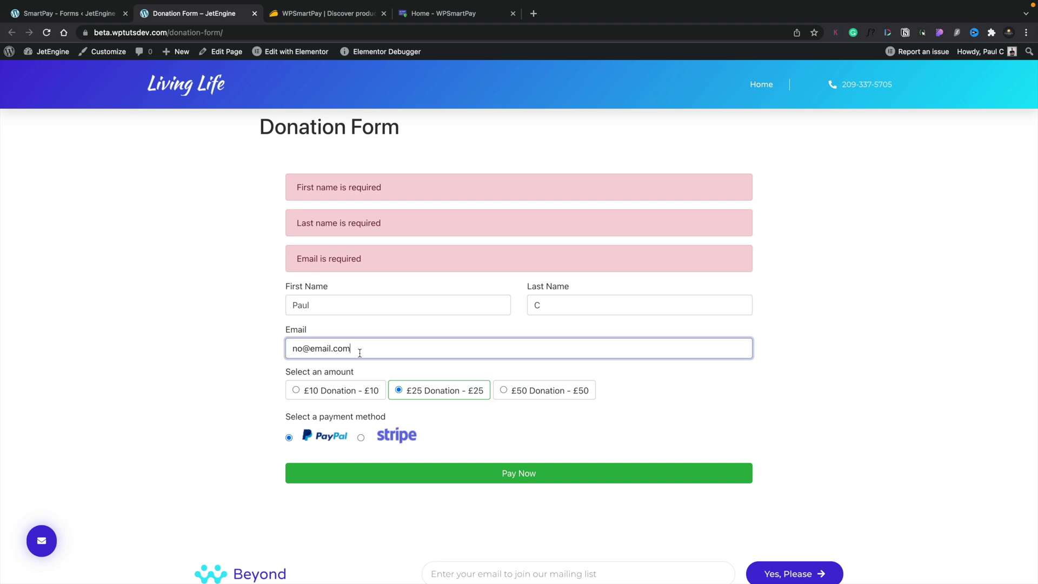
{"action": "left_click", "coordinate": [522, 476]}
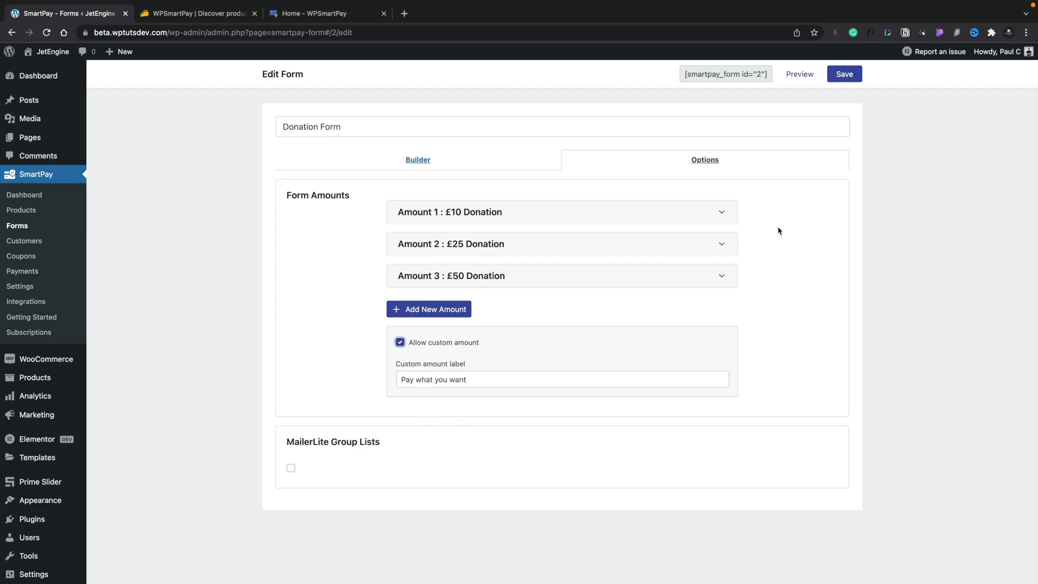
Save the donation form with custom amounts allowed under the label "Pay what you want", and check its preview page.
{"action": "left_click", "coordinate": [846, 78]}
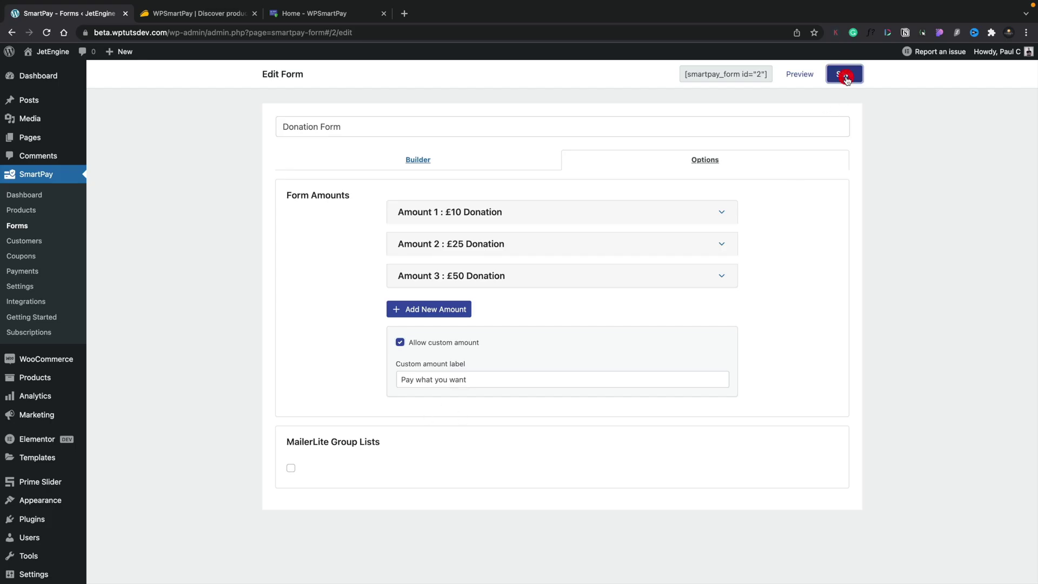
{"action": "left_click", "coordinate": [798, 77]}
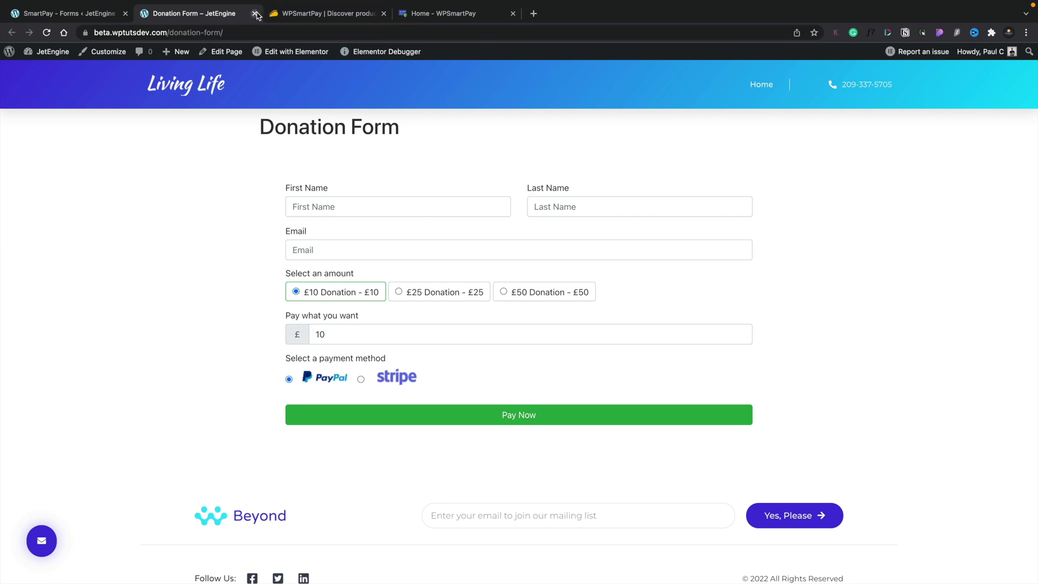
{"action": "left_click", "coordinate": [254, 14]}
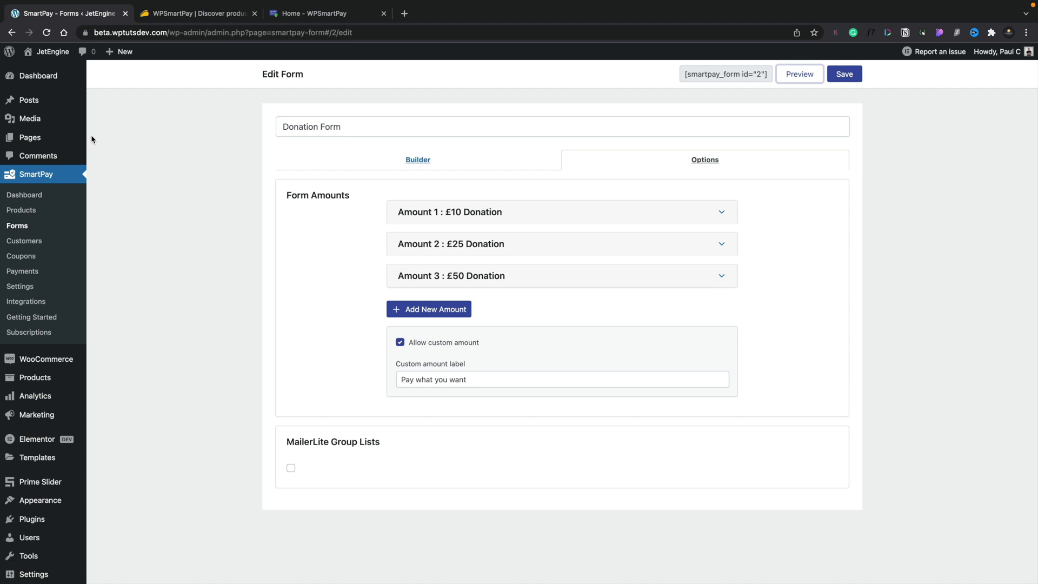
Open the £50 form payment from the customer's details and update its status to Completed.
{"action": "left_click", "coordinate": [29, 242]}
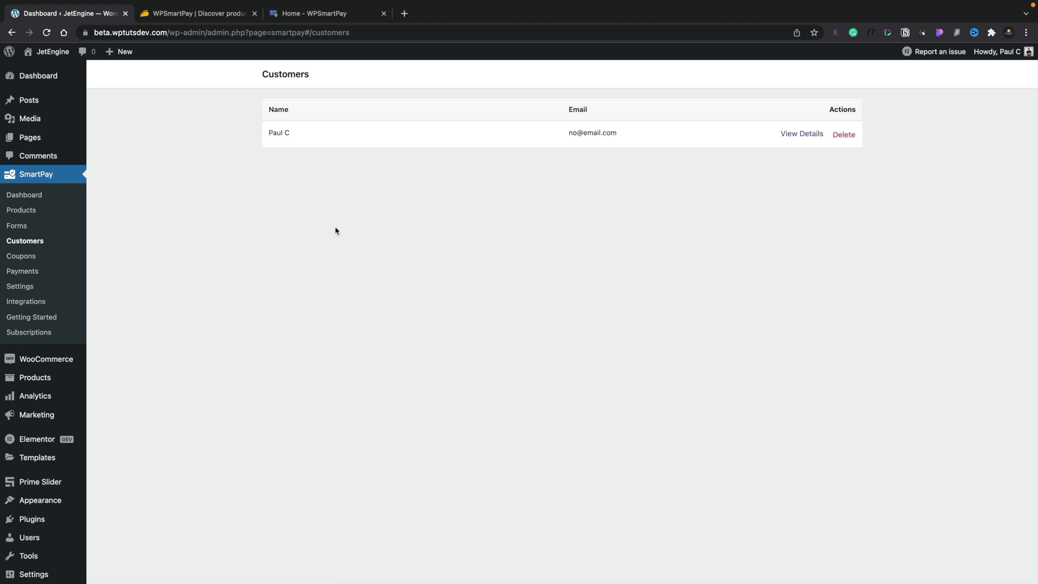
{"action": "left_click", "coordinate": [795, 133]}
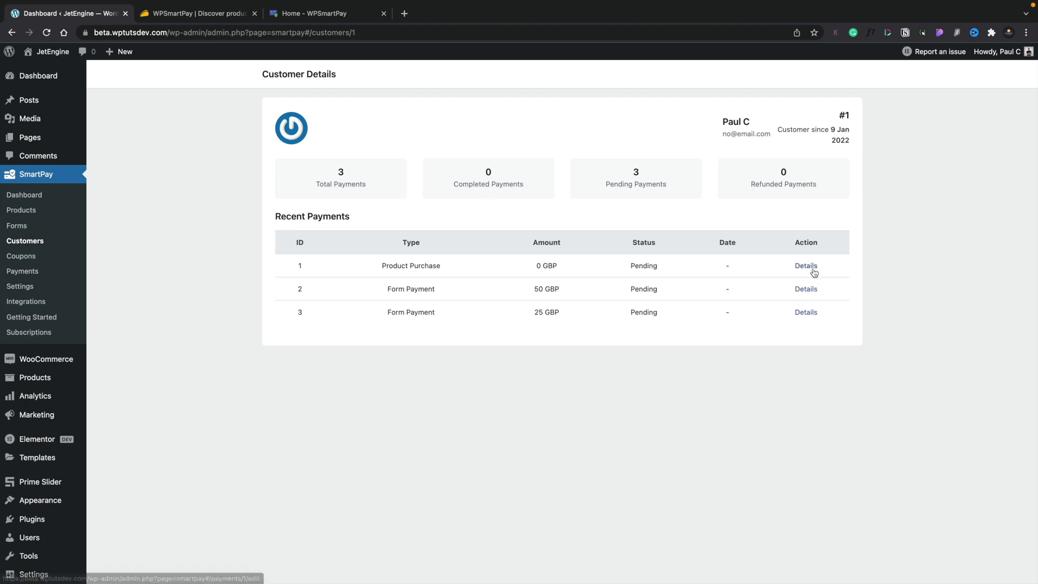
{"action": "left_click", "coordinate": [806, 289]}
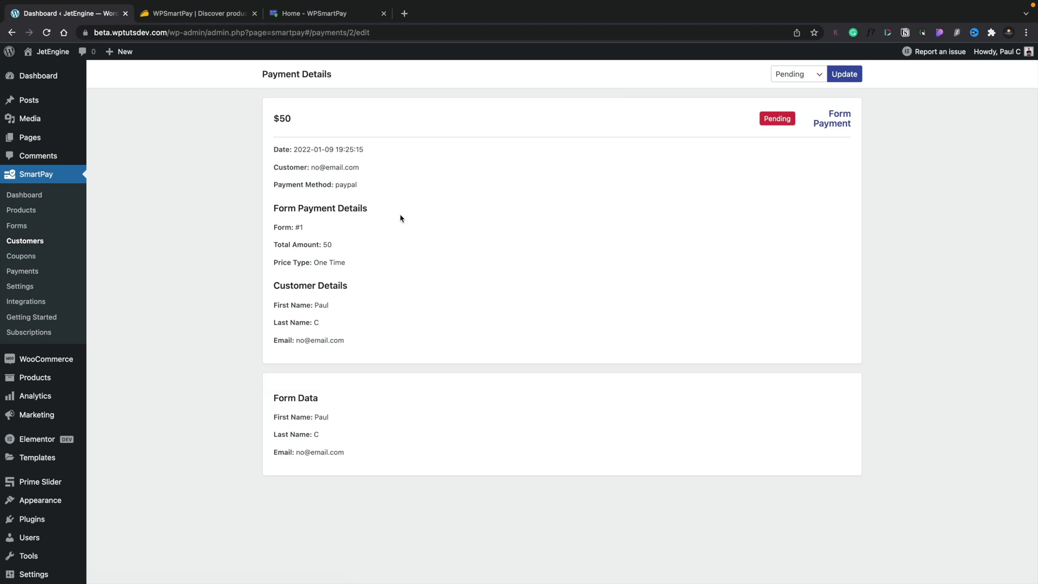
{"action": "left_click", "coordinate": [822, 78]}
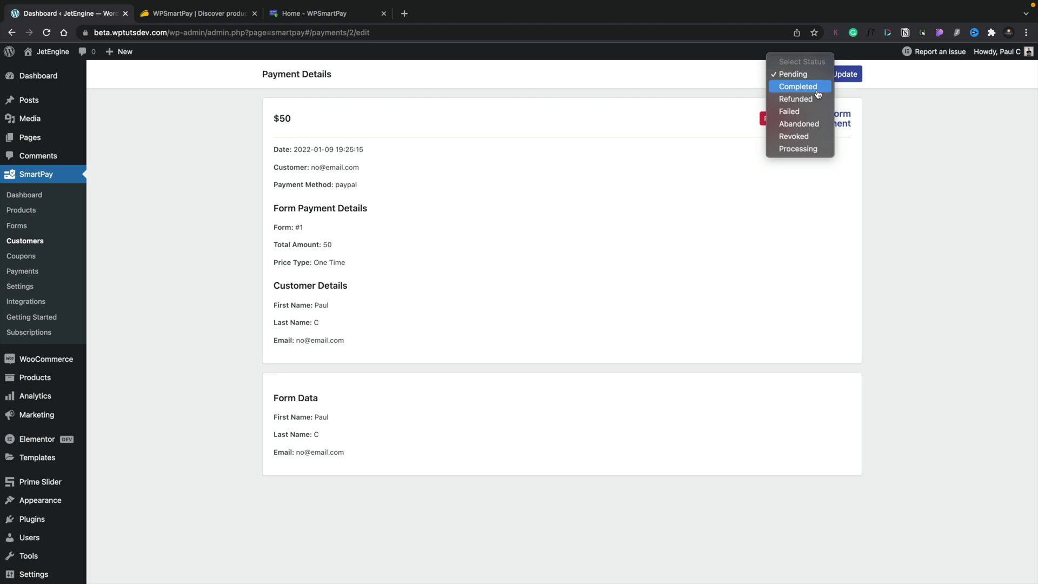
{"action": "left_click", "coordinate": [818, 89]}
{"action": "left_click", "coordinate": [842, 76]}
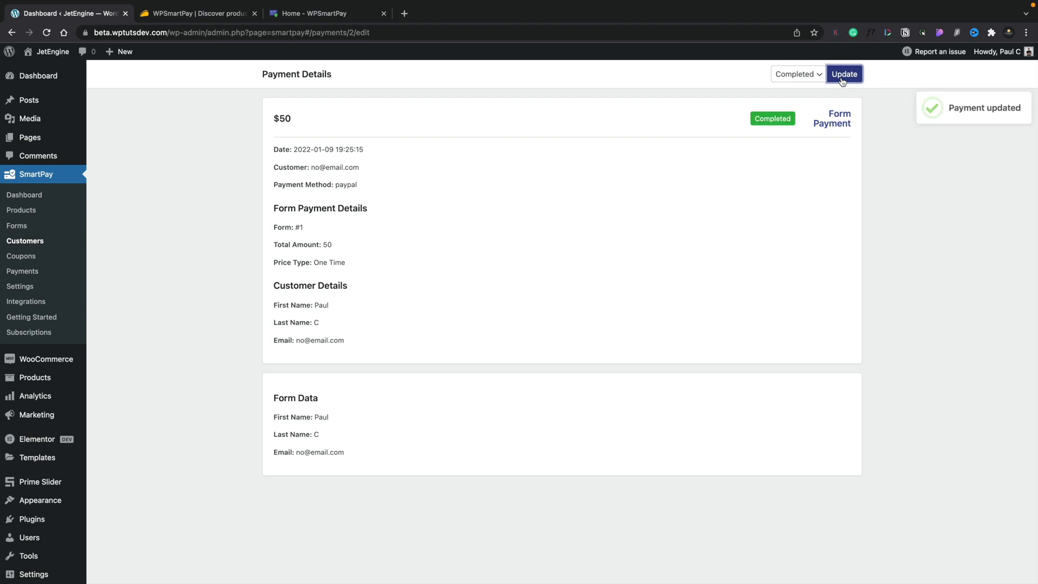
{"action": "left_click", "coordinate": [822, 76]}
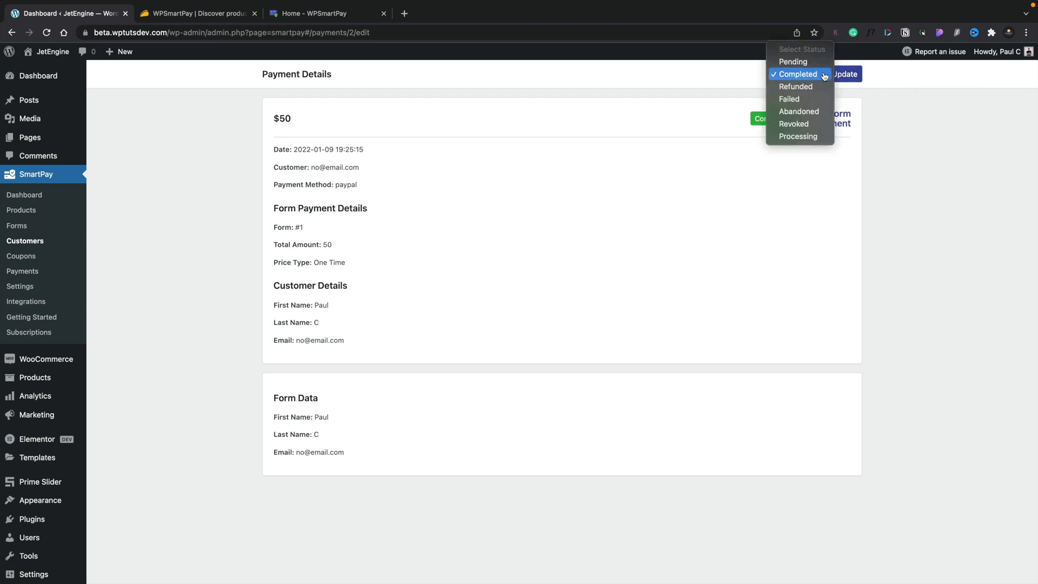
{"action": "left_click", "coordinate": [219, 168]}
Start a new SmartPay coupon, choose Percentage Amount as its discount type and examine its expiry date and usage restriction settings.
{"action": "left_click", "coordinate": [29, 257]}
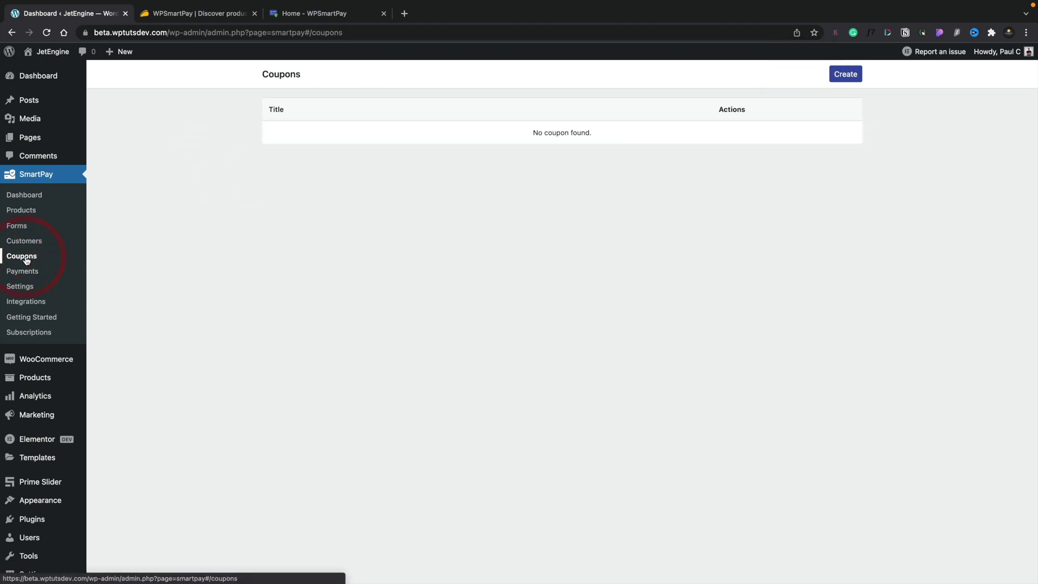
{"action": "left_click", "coordinate": [850, 75]}
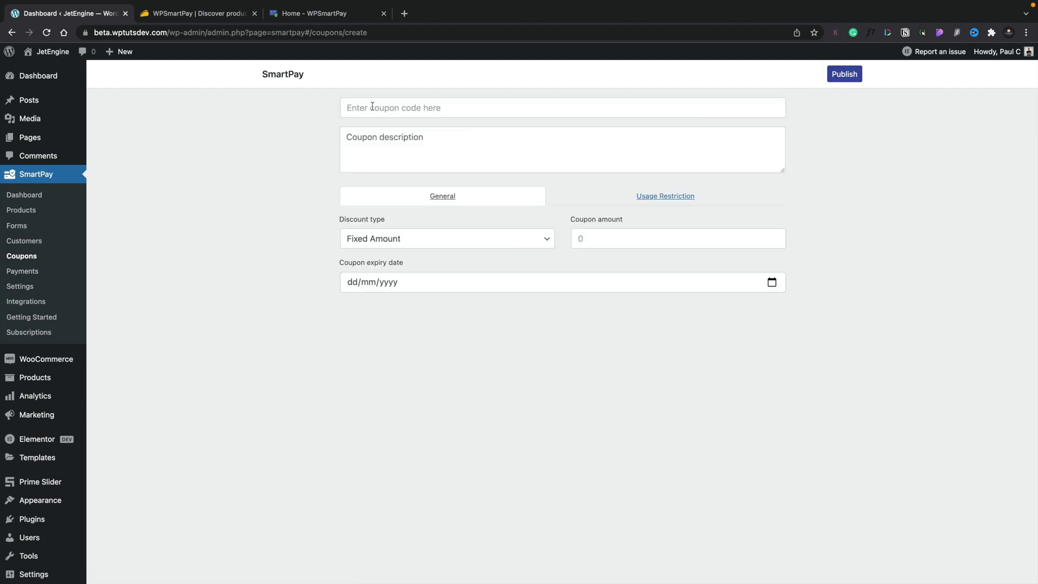
{"action": "left_click", "coordinate": [402, 239]}
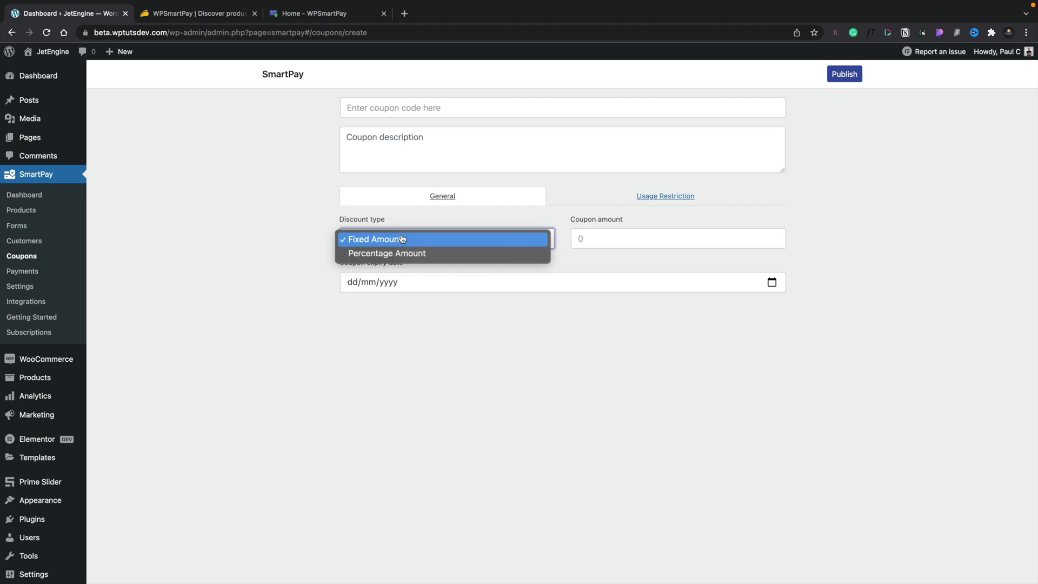
{"action": "left_click", "coordinate": [441, 253]}
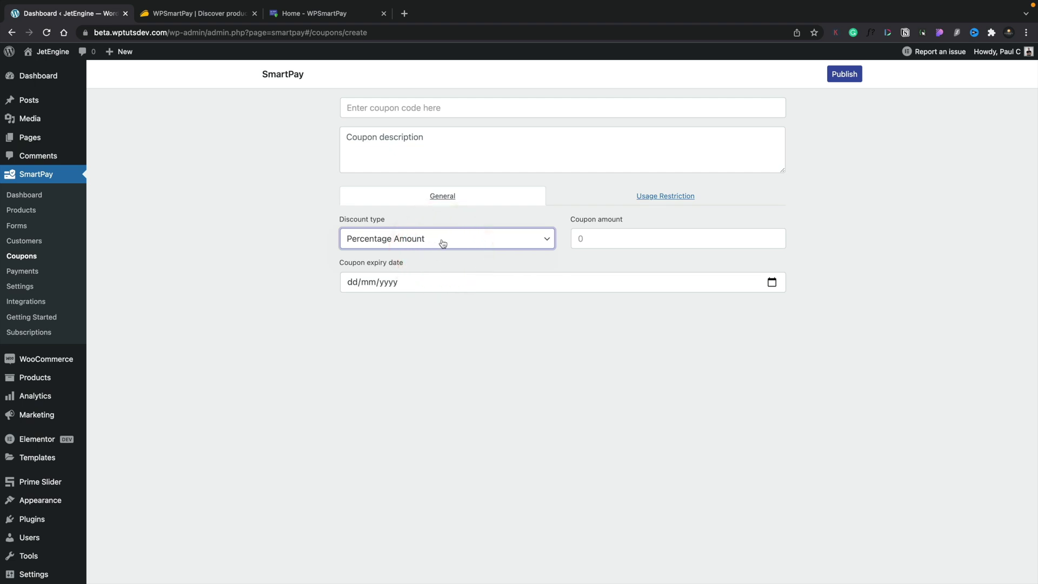
{"action": "left_click", "coordinate": [486, 280]}
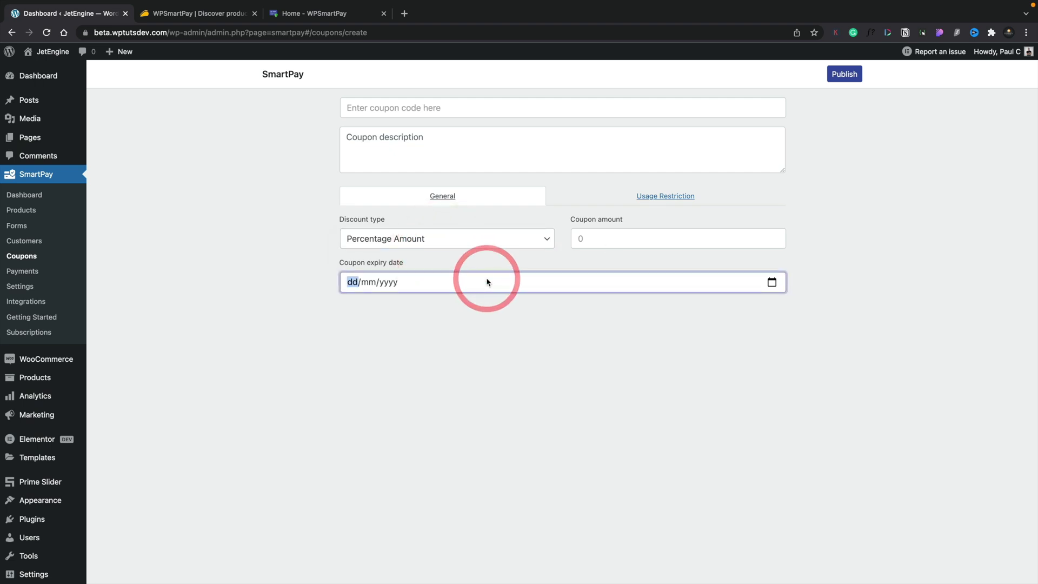
{"action": "left_click", "coordinate": [649, 201]}
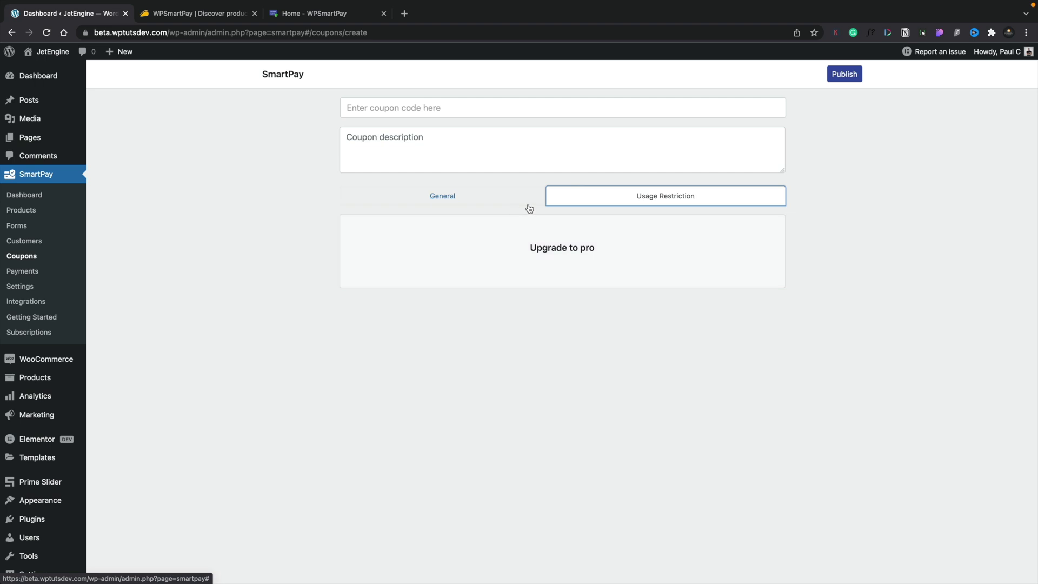
{"action": "left_click", "coordinate": [451, 199]}
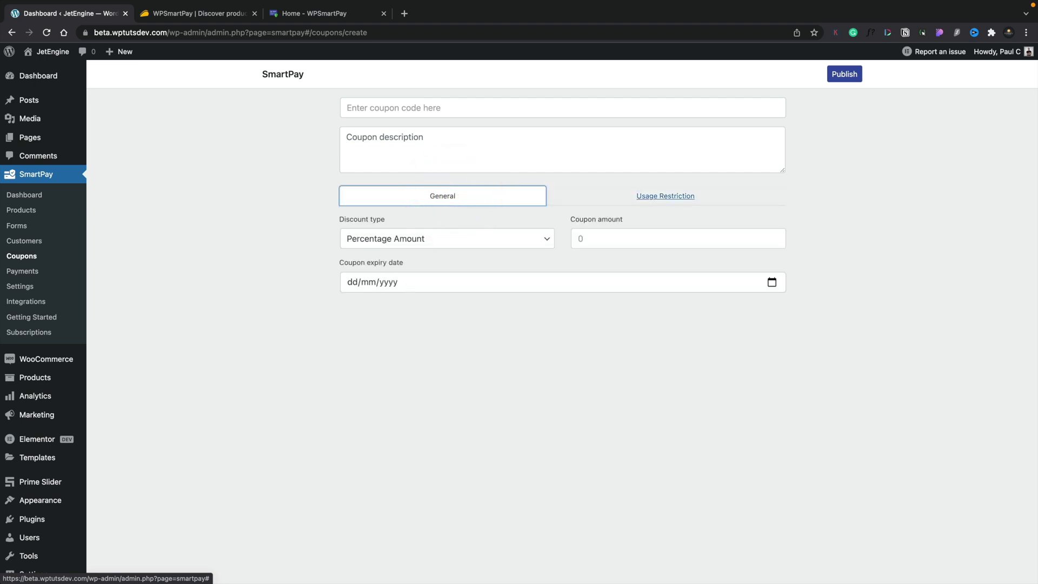
View the £25 form payment's details from the SmartPay payments list and check the subscriptions list.
{"action": "left_click", "coordinate": [34, 272]}
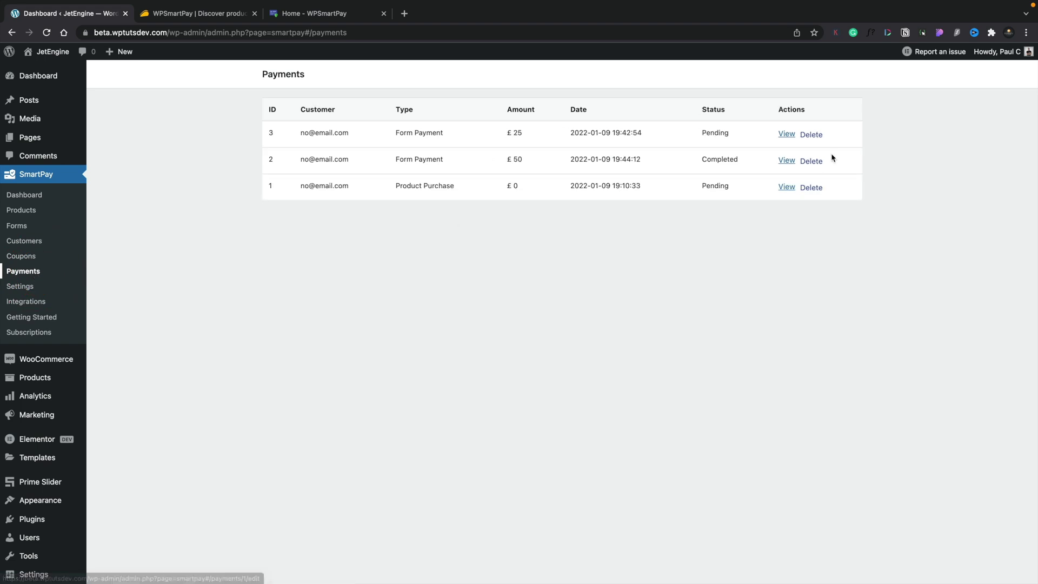
{"action": "left_click", "coordinate": [787, 134]}
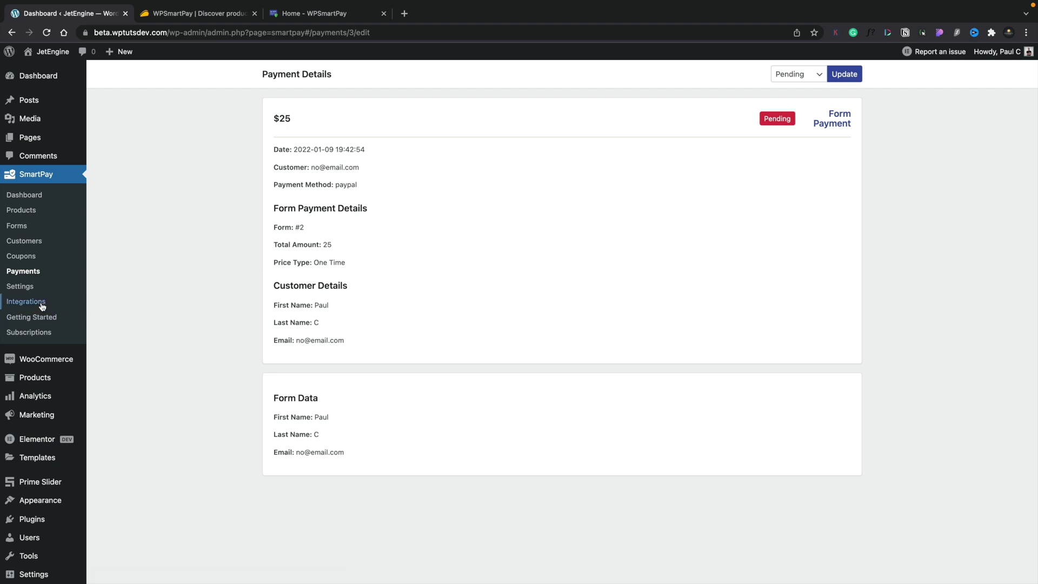
{"action": "left_click", "coordinate": [36, 331]}
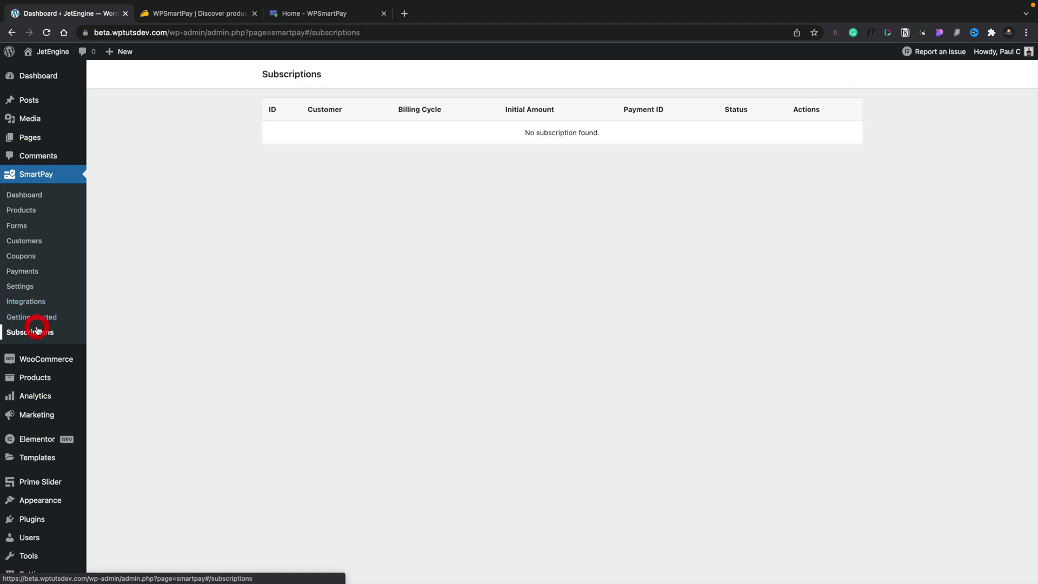